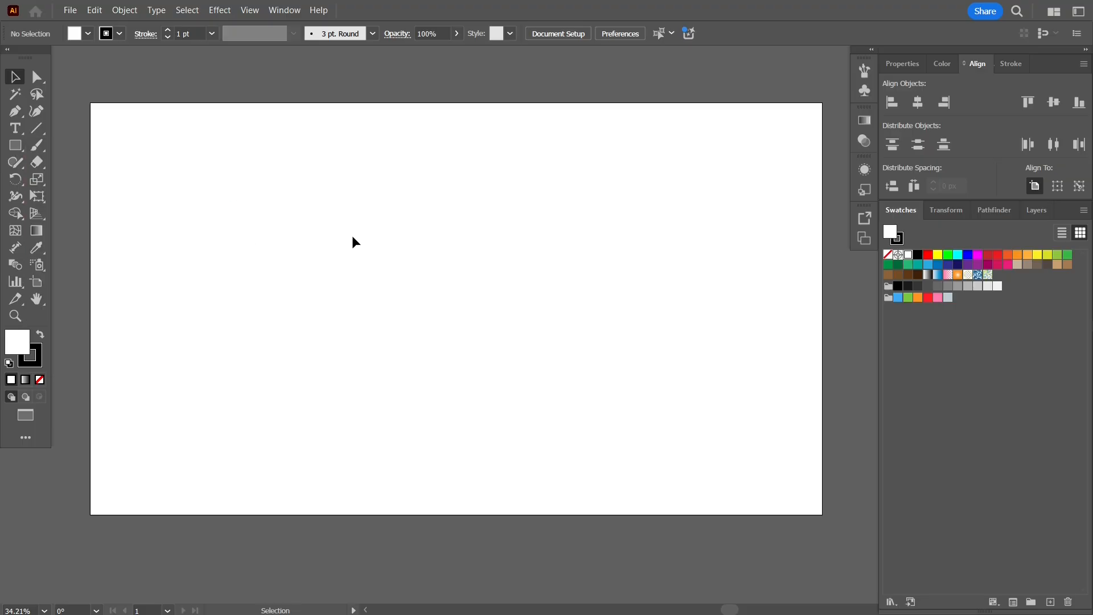
Draw a large circle near the middle of the artboard, filled with light gray and outlined in black
{"action": "key", "text": "l"}
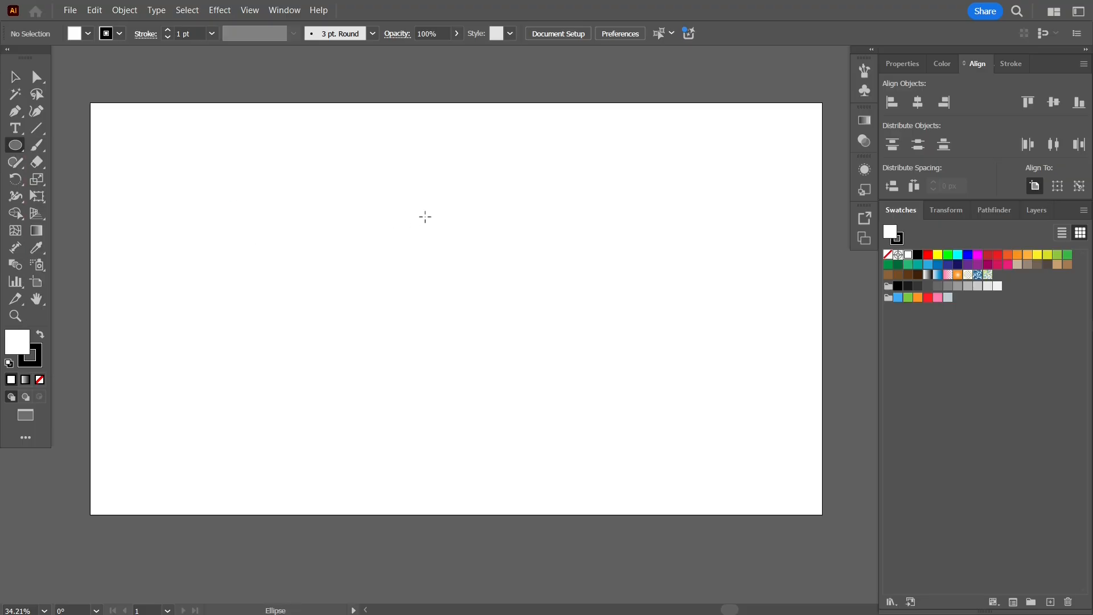
{"action": "left_click_drag", "start_coordinate": [429, 265], "coordinate": [575, 418]}
{"action": "key", "text": "v"}
{"action": "left_click", "coordinate": [244, 214]}
Create a six-sided polygon with a 50 px radius on the empty artboard area left of the circle
{"action": "left_click", "coordinate": [22, 149]}
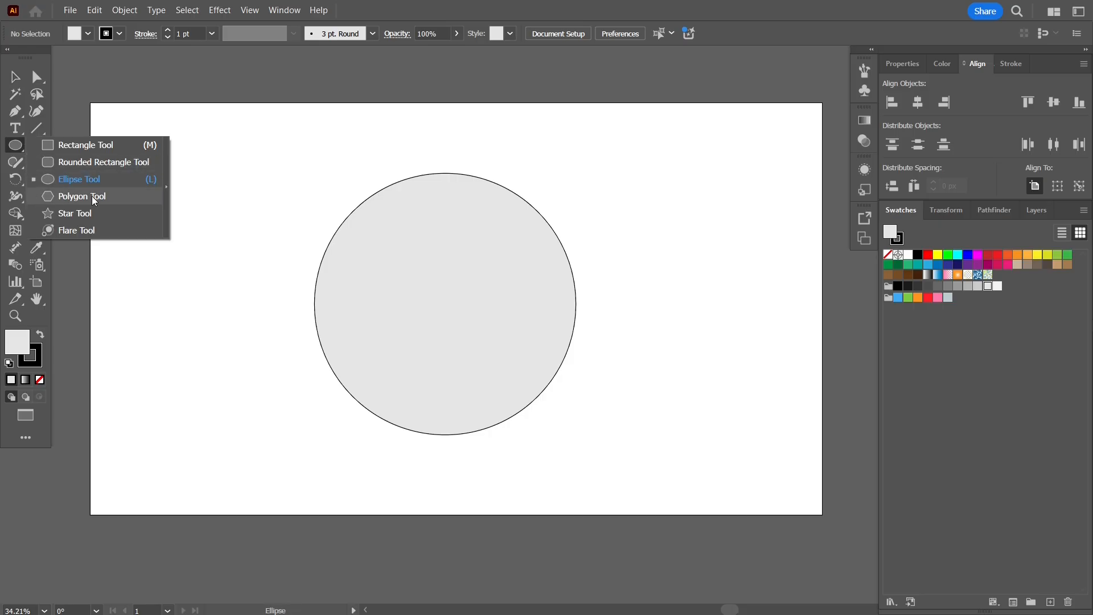
{"action": "left_click", "coordinate": [93, 197]}
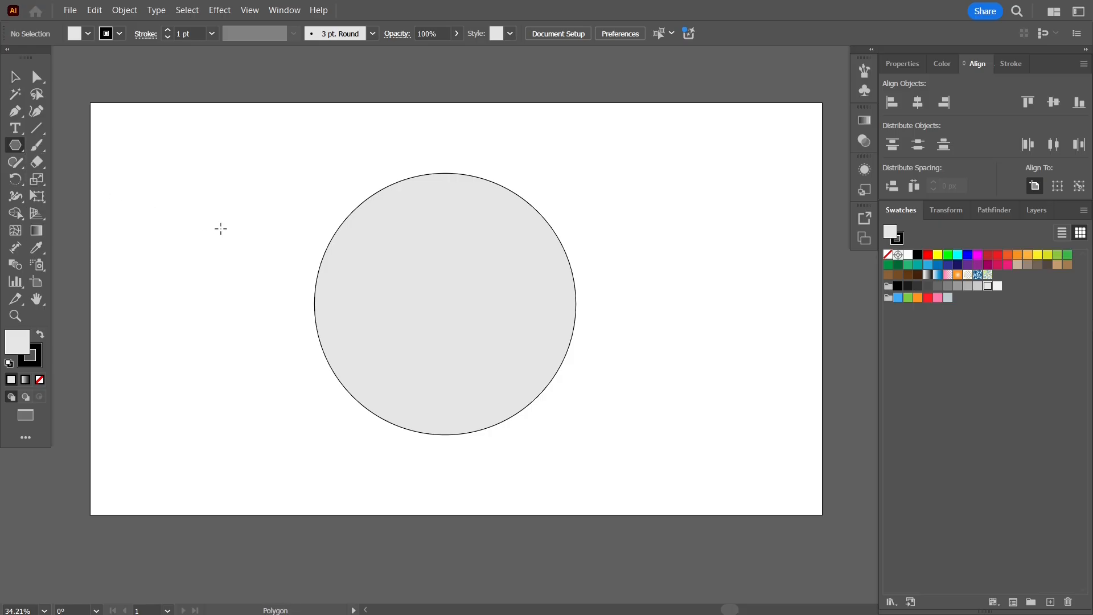
{"action": "key", "text": "plus"}
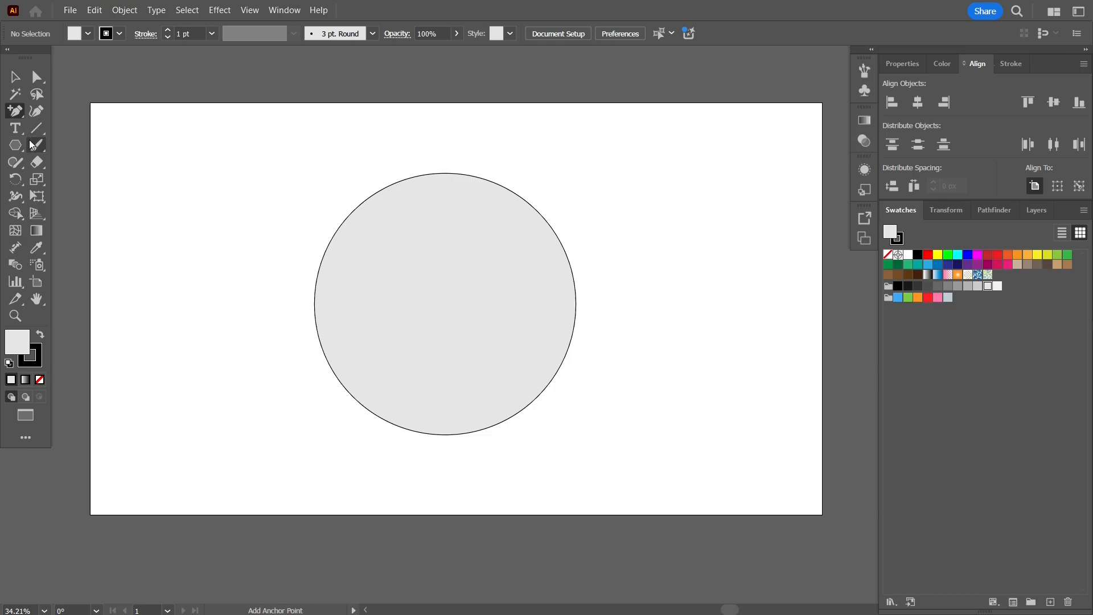
{"action": "left_click_drag", "start_coordinate": [24, 149], "coordinate": [90, 199]}
{"action": "left_click", "coordinate": [206, 231]}
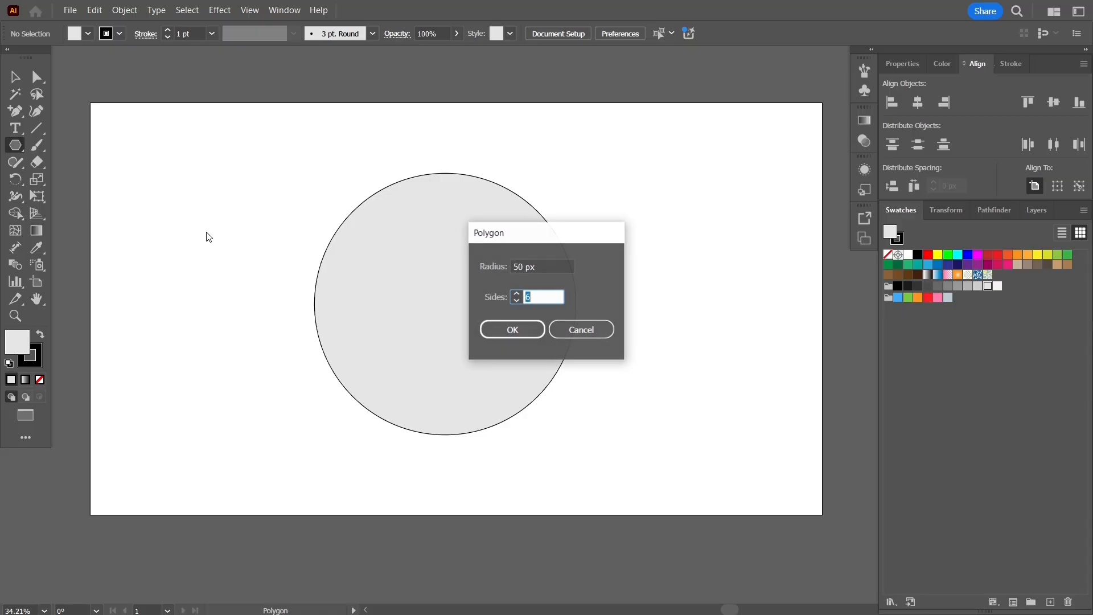
{"action": "left_click", "coordinate": [530, 328]}
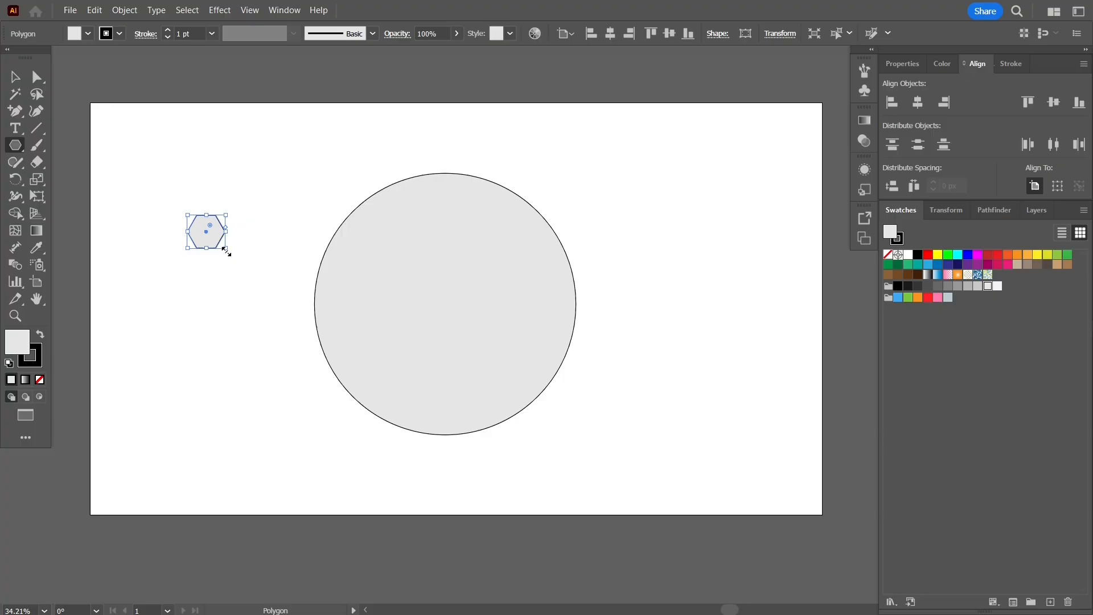
Enlarge the hexagon proportionally to a bit more than twice its size and move it onto the circle
{"action": "left_click_drag", "start_coordinate": [226, 249], "coordinate": [275, 291]}
{"action": "key", "text": "v"}
{"action": "left_click_drag", "start_coordinate": [239, 256], "coordinate": [464, 292]}
Align the circle and the hexagon with each other by their horizontal and vertical centers
{"action": "left_click_drag", "start_coordinate": [635, 180], "coordinate": [459, 445]}
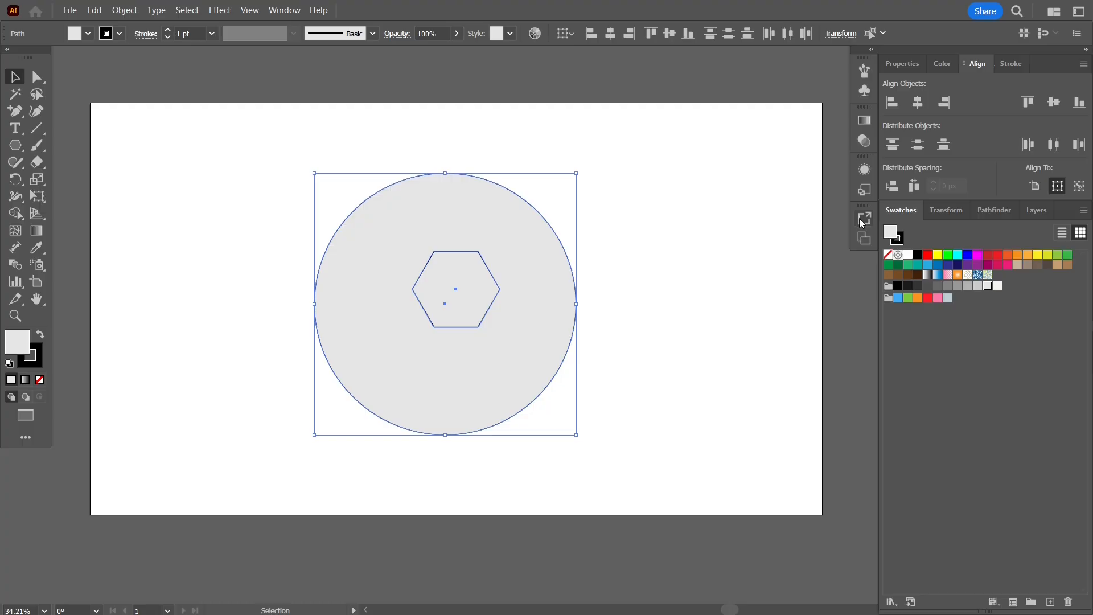
{"action": "left_click", "coordinate": [918, 101]}
{"action": "left_click", "coordinate": [1053, 103]}
{"action": "left_click", "coordinate": [707, 238]}
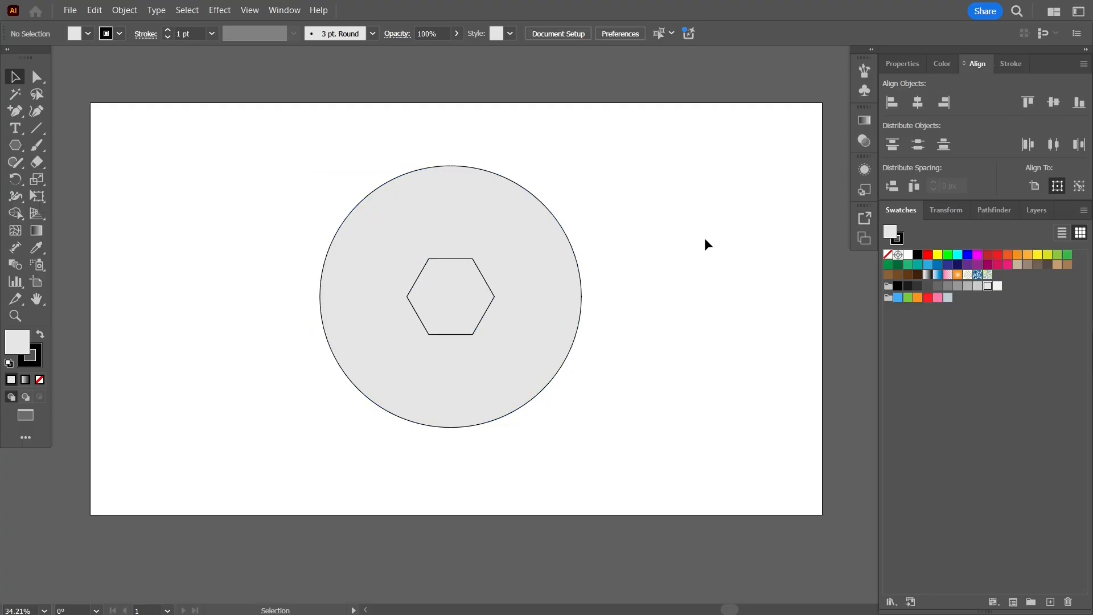
Fill the hexagon with the lightest gray swatch and scale it up proportionally from its center to nearly double size
{"action": "left_click", "coordinate": [491, 300]}
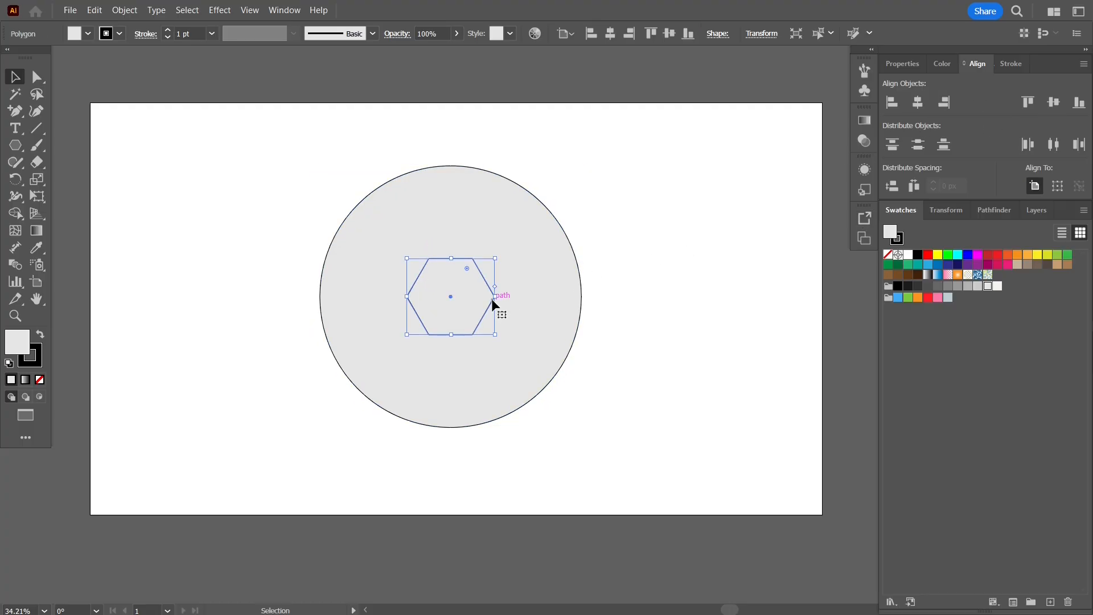
{"action": "left_click", "coordinate": [998, 287]}
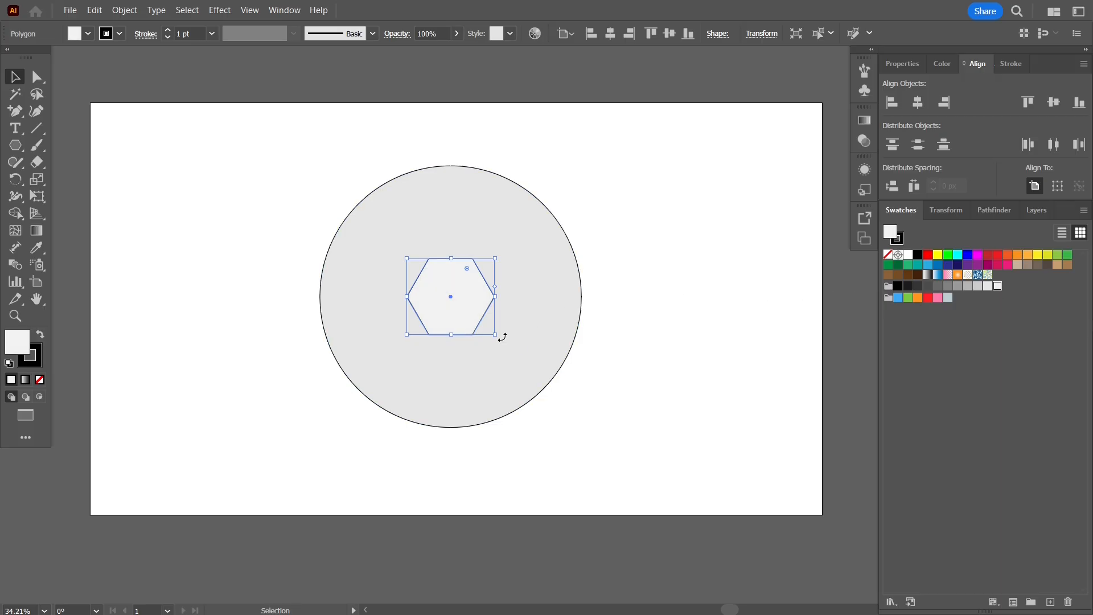
{"action": "left_click_drag", "start_coordinate": [497, 336], "coordinate": [537, 370]}
{"action": "left_click", "coordinate": [633, 323]}
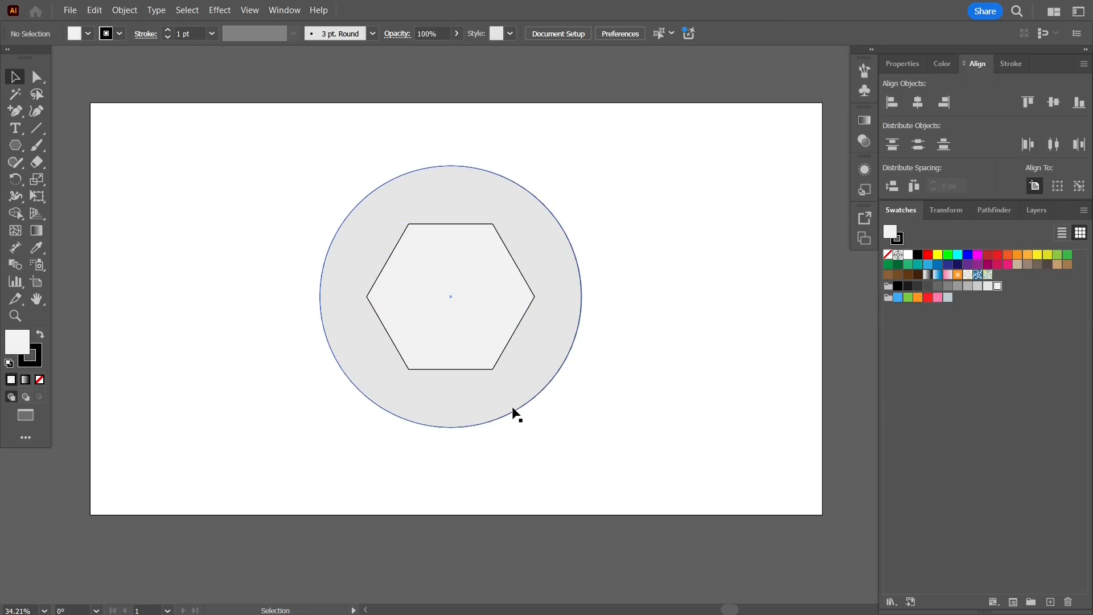
Scale the circle up proportionally from its center until it nearly fills the artboard height, and enlarge the hexagon slightly the same way
{"action": "left_click", "coordinate": [511, 408]}
{"action": "left_click_drag", "start_coordinate": [583, 430], "coordinate": [630, 459]}
{"action": "left_click", "coordinate": [654, 415]}
{"action": "left_click", "coordinate": [495, 368]}
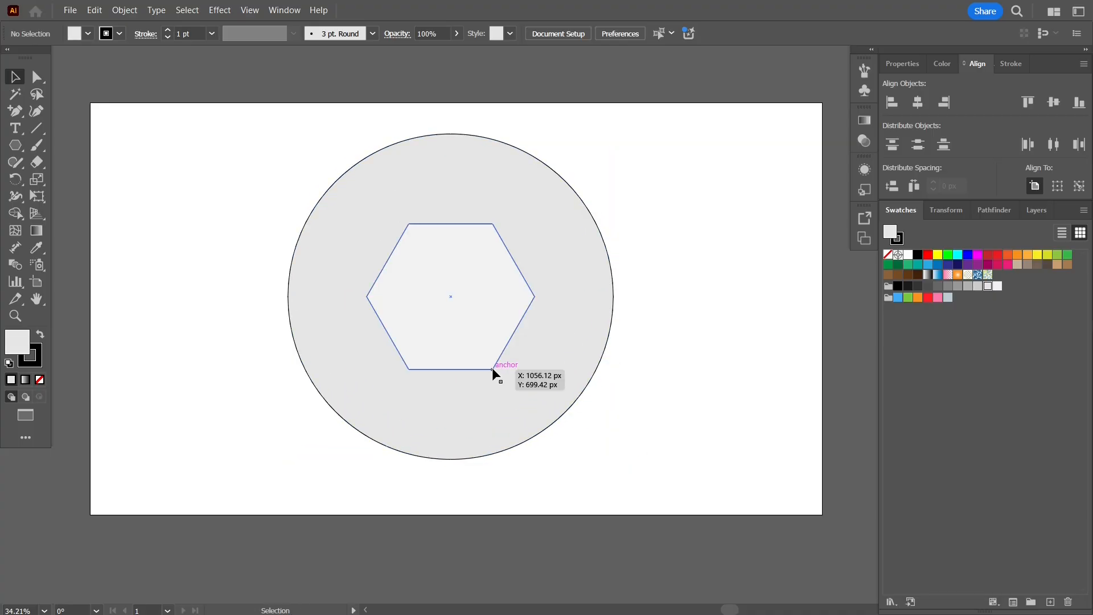
{"action": "left_click_drag", "start_coordinate": [535, 371], "coordinate": [549, 382]}
{"action": "left_click", "coordinate": [698, 280]}
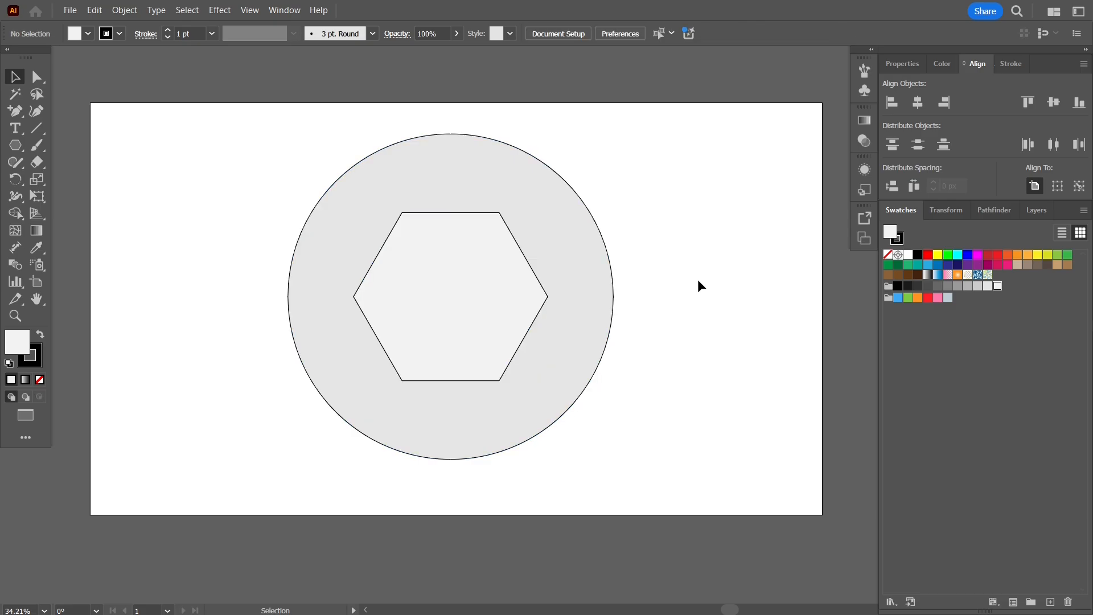
Draw a straight horizontal line about 1207 px long across the upper part of the circle
{"action": "left_click", "coordinate": [36, 128]}
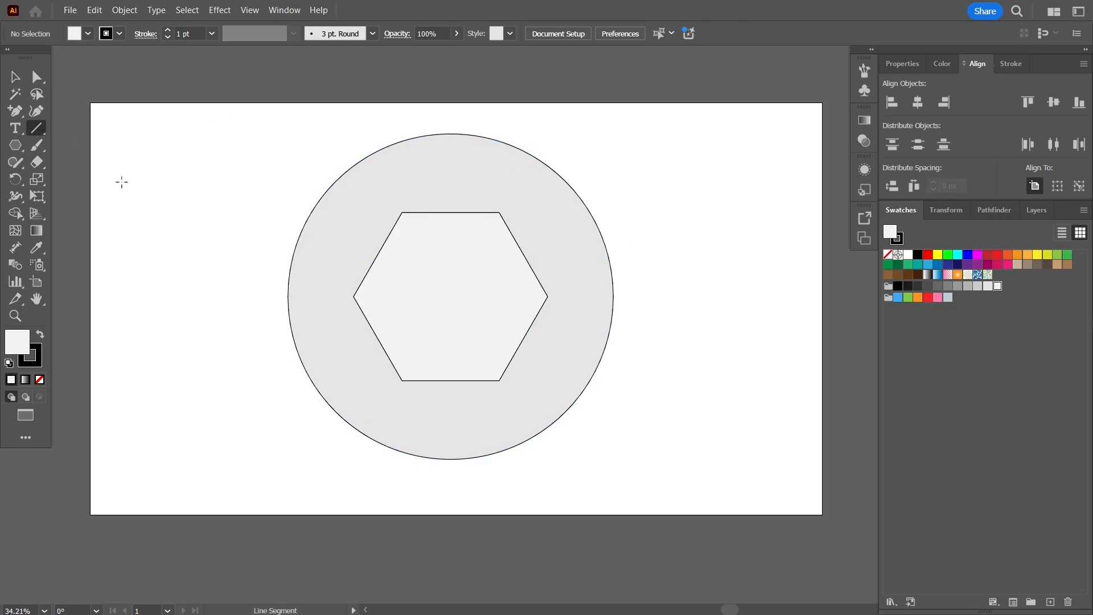
{"action": "left_click_drag", "start_coordinate": [140, 141], "coordinate": [600, 158]}
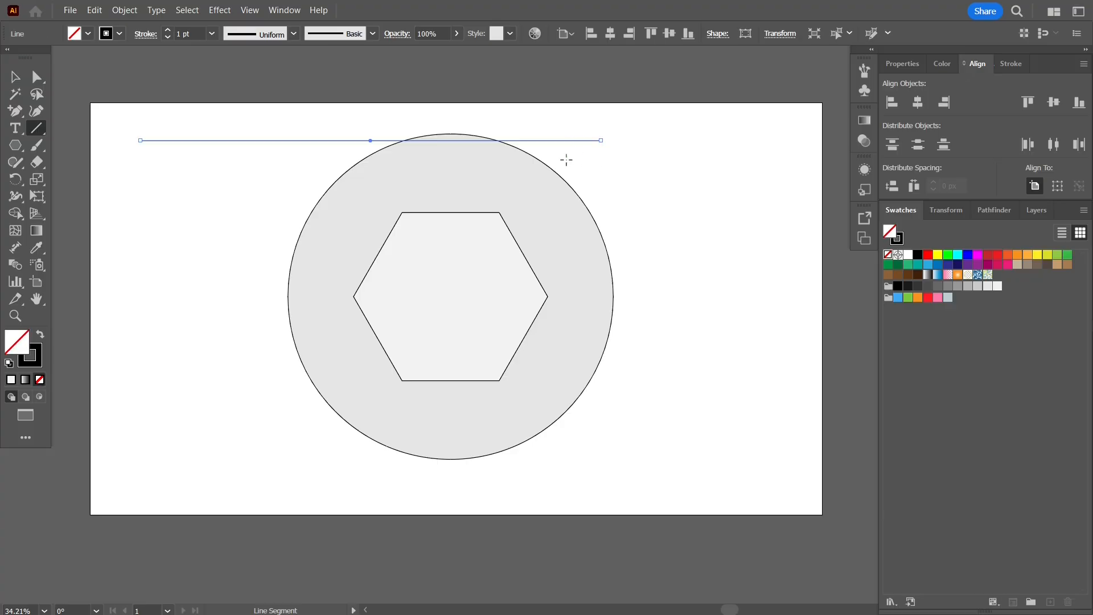
{"action": "left_click", "coordinate": [1011, 63]}
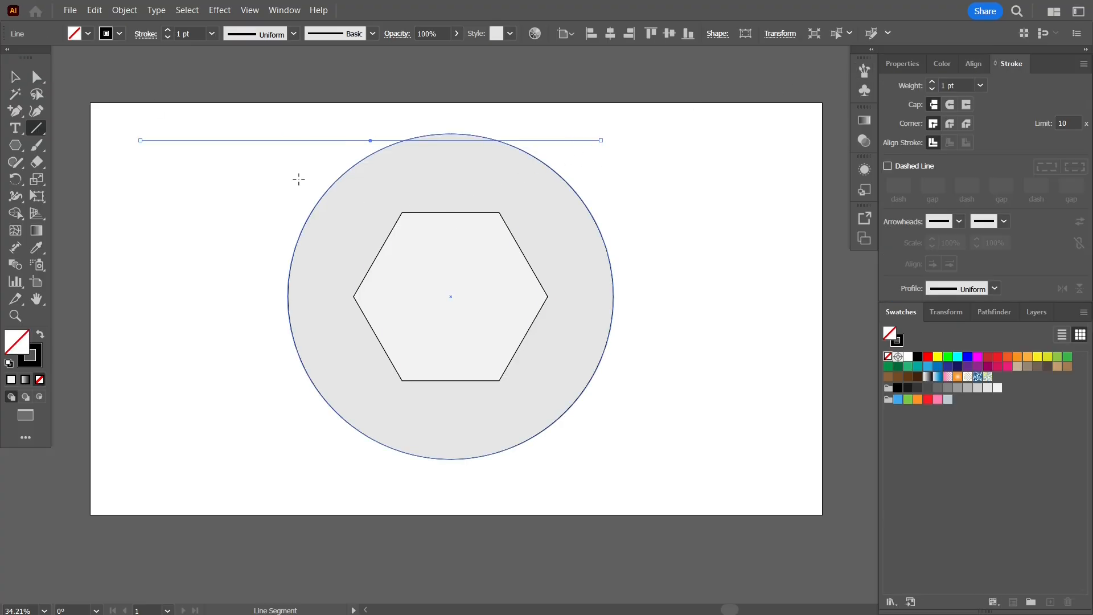
{"action": "key", "text": "v"}
Using the hexagon as key object, align the line to the hexagon's top edge and center it horizontally
{"action": "left_click", "coordinate": [424, 211]}
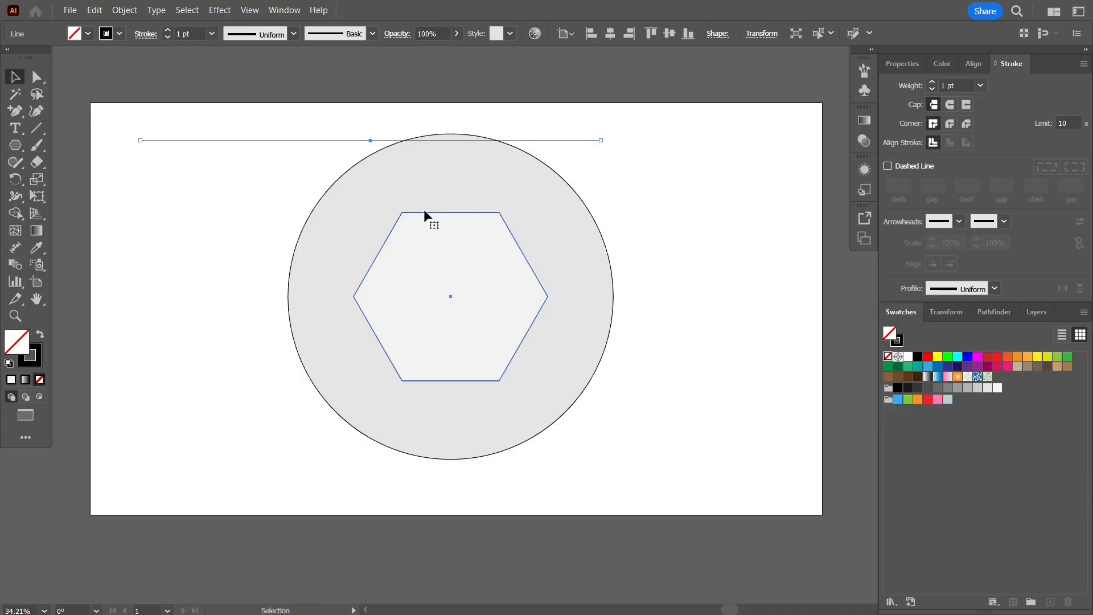
{"action": "left_click", "coordinate": [563, 141]}
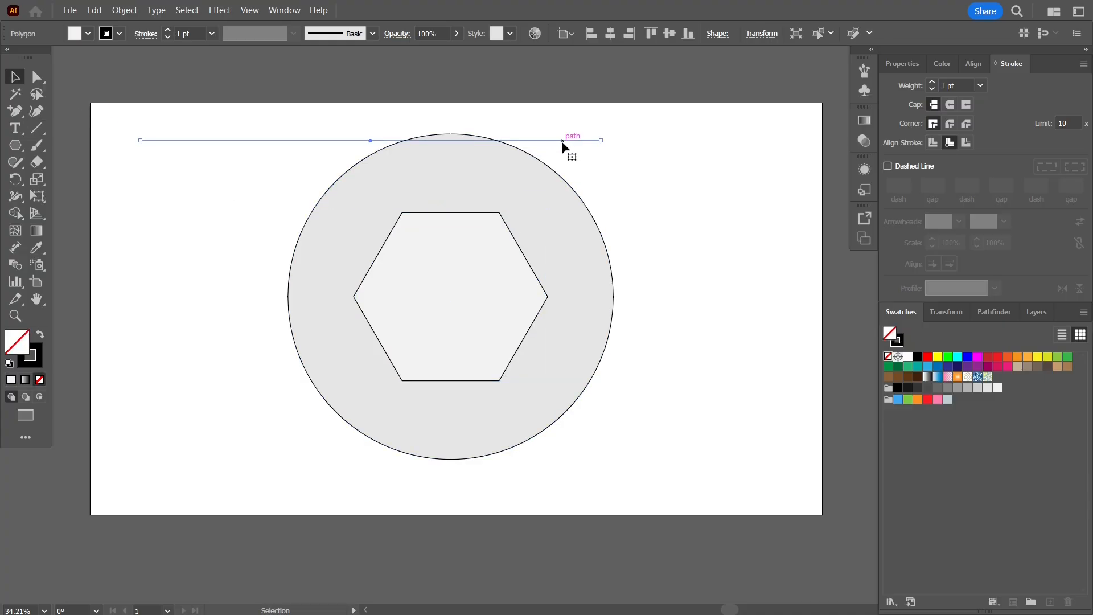
{"action": "left_click", "coordinate": [537, 268], "text": "shift"}
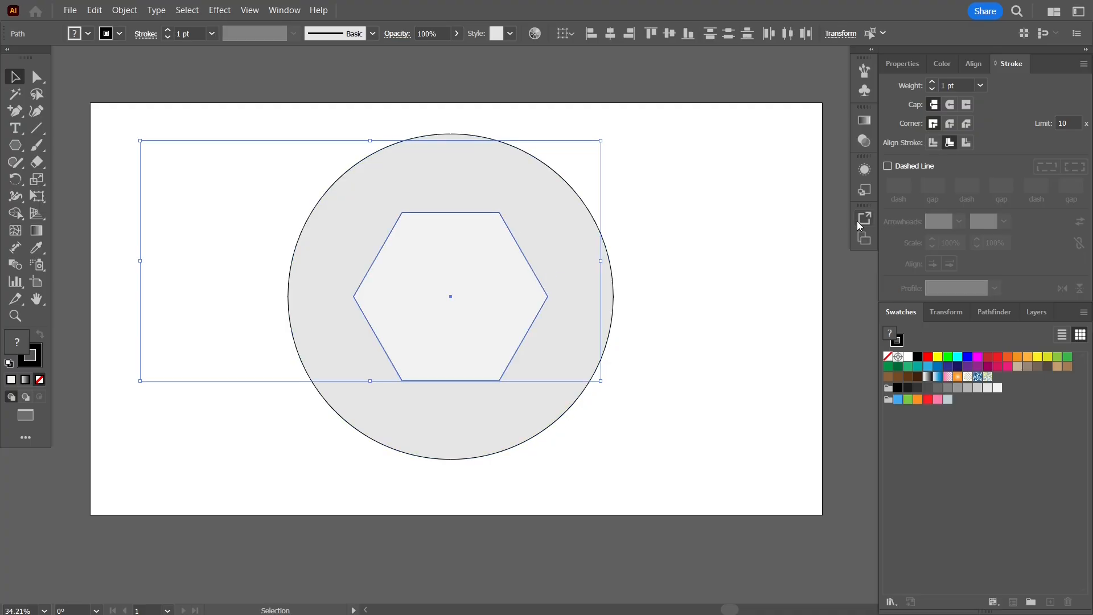
{"action": "left_click", "coordinate": [975, 62]}
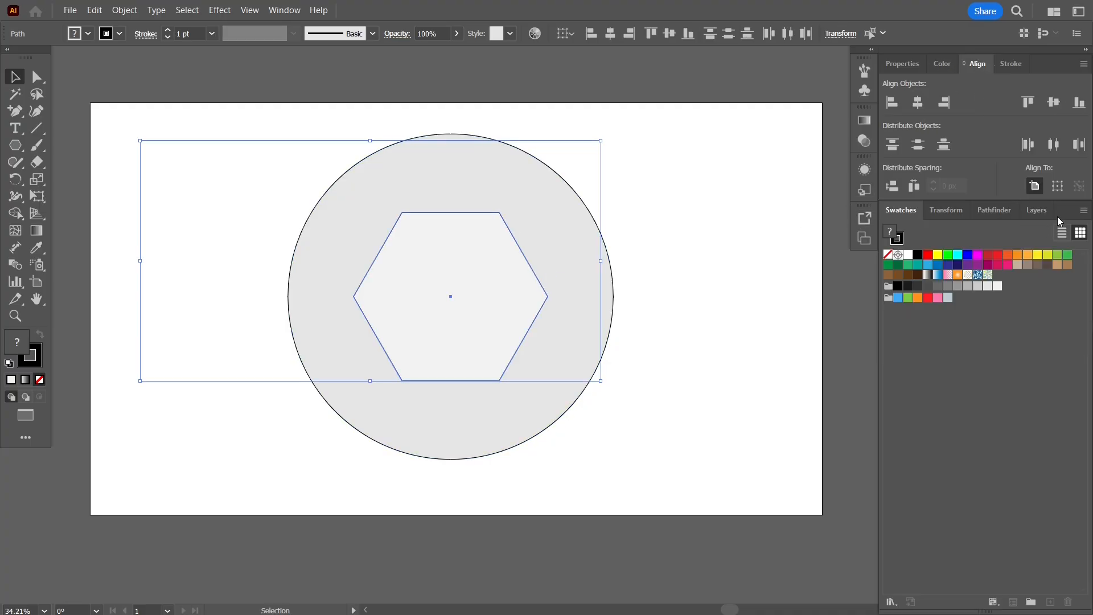
{"action": "left_click", "coordinate": [1078, 186]}
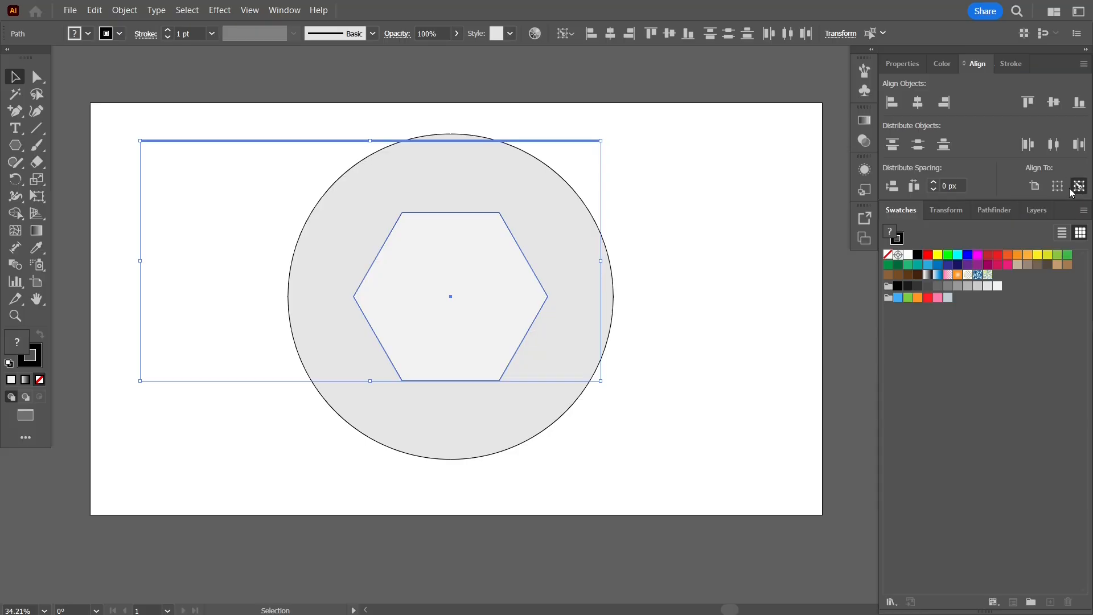
{"action": "left_click", "coordinate": [488, 214]}
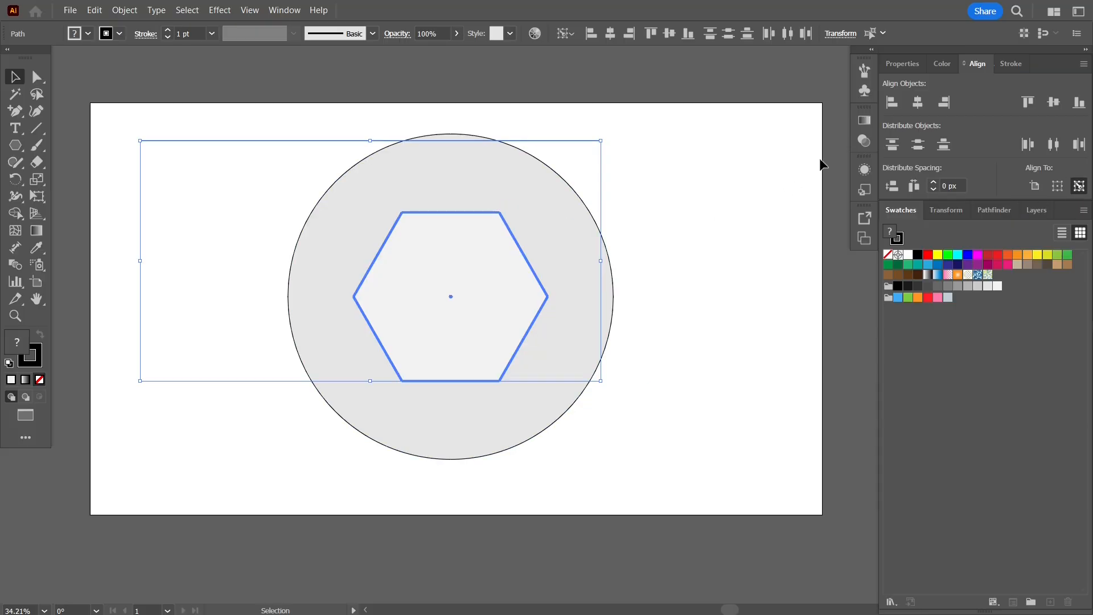
{"action": "left_click", "coordinate": [1029, 102]}
{"action": "left_click", "coordinate": [918, 103]}
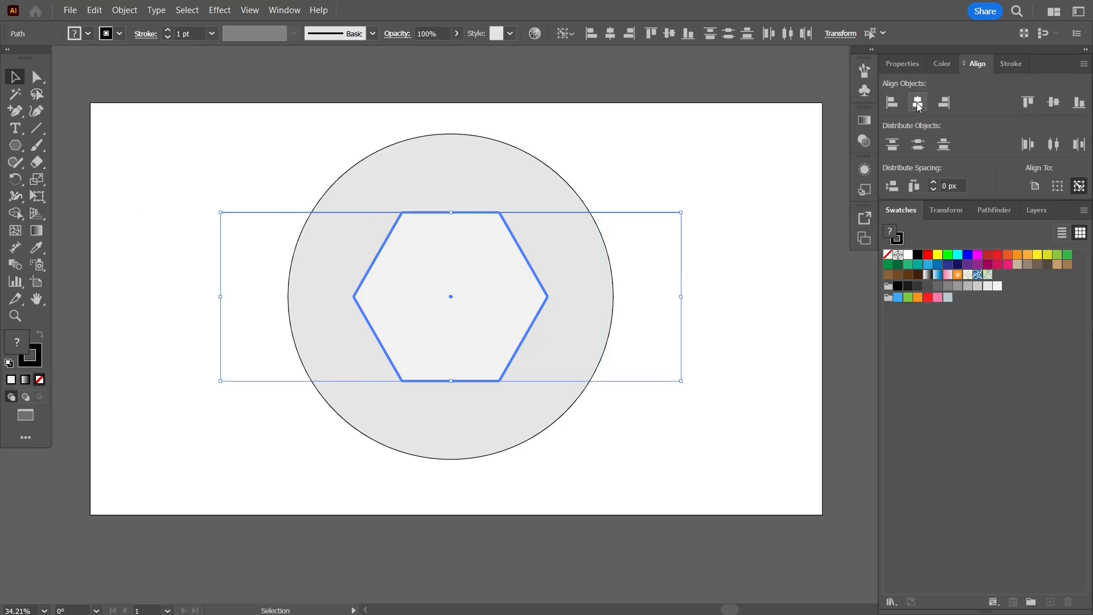
{"action": "left_click", "coordinate": [738, 173]}
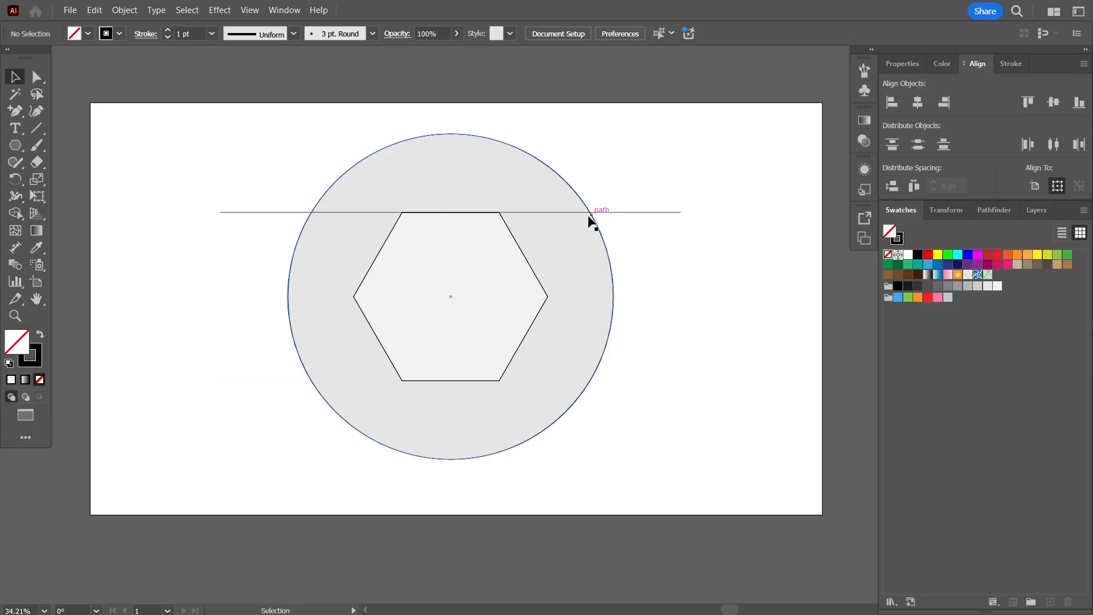
Duplicate the horizontal line and align the copy to the hexagon's bottom edge, with the hexagon as key object
{"action": "left_click", "coordinate": [545, 213]}
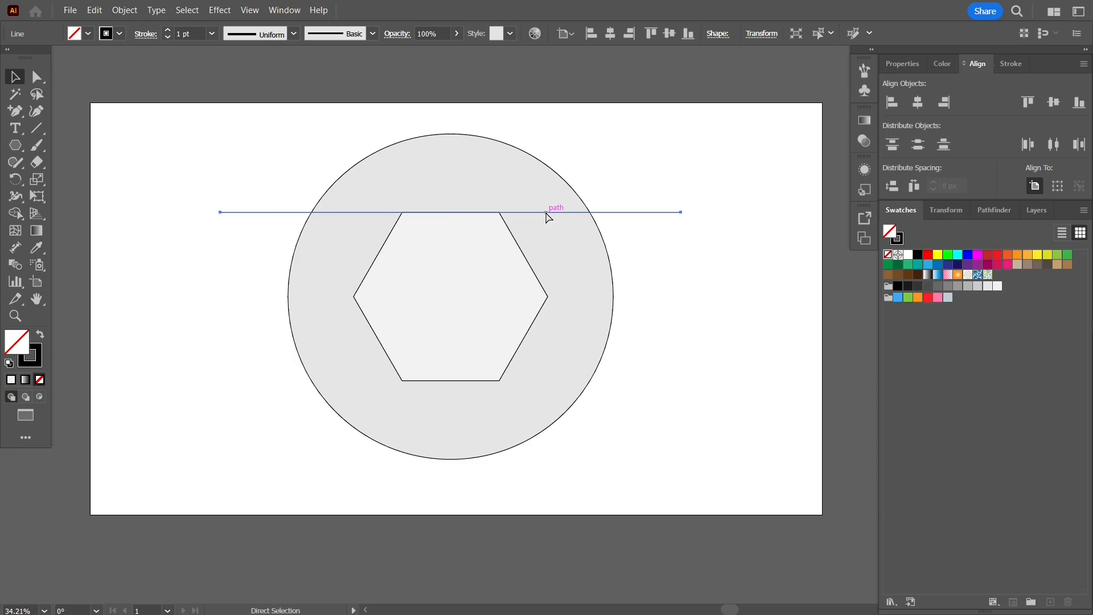
{"action": "left_click", "coordinate": [548, 295], "text": "shift"}
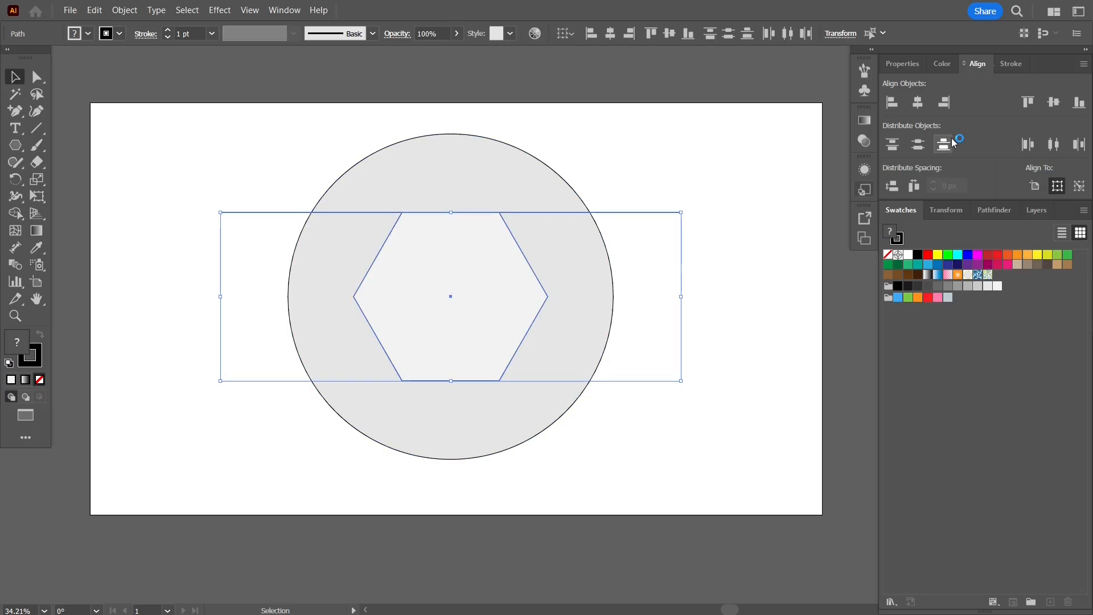
{"action": "left_click", "coordinate": [1056, 186]}
{"action": "left_click", "coordinate": [1079, 185]}
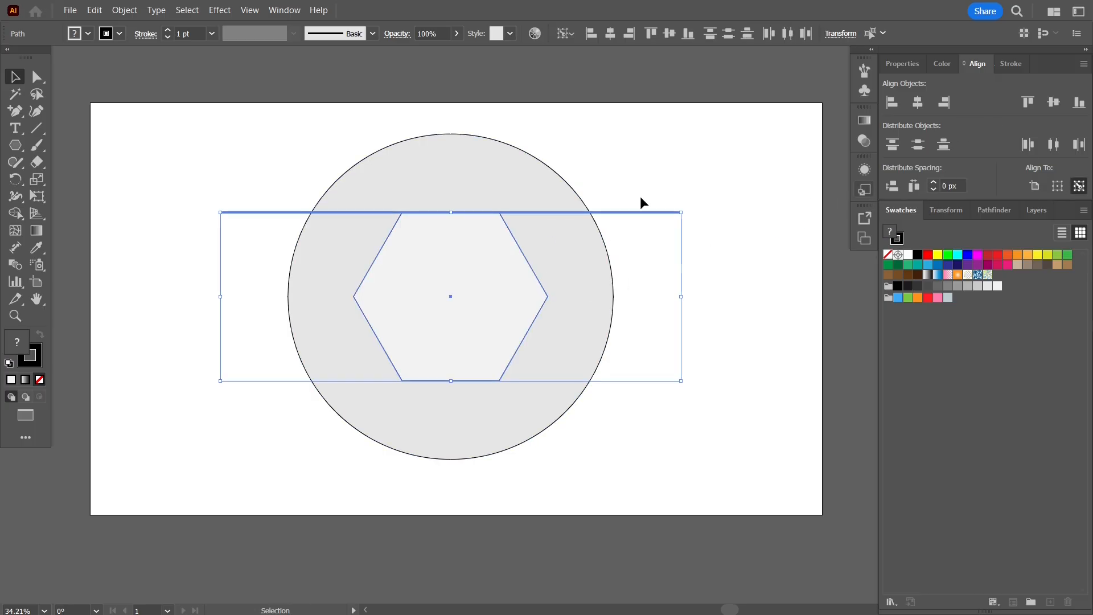
{"action": "left_click", "coordinate": [518, 248]}
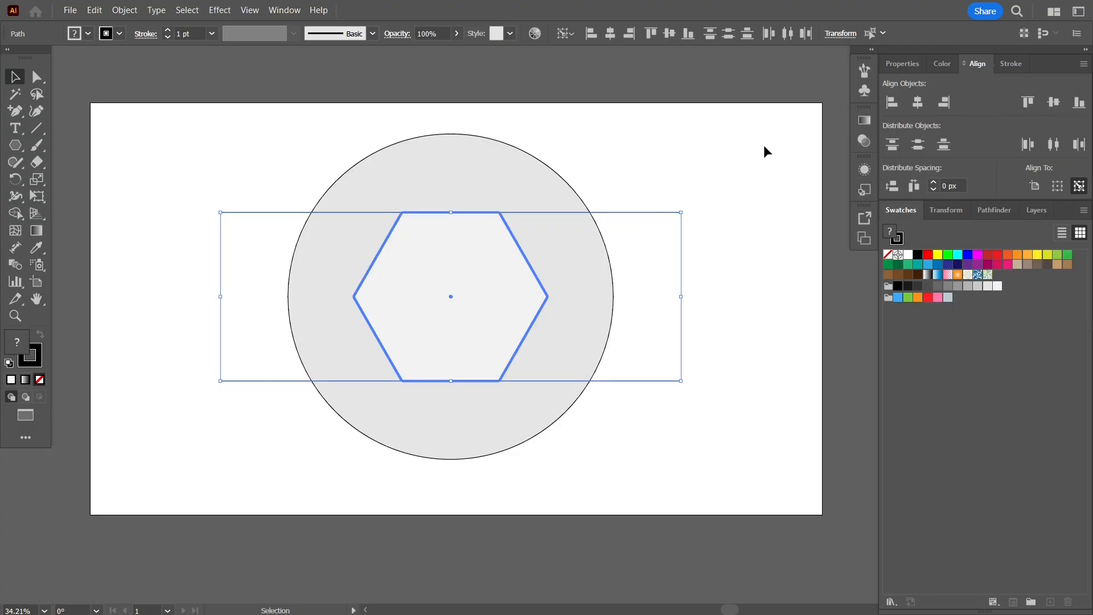
{"action": "left_click", "coordinate": [736, 153]}
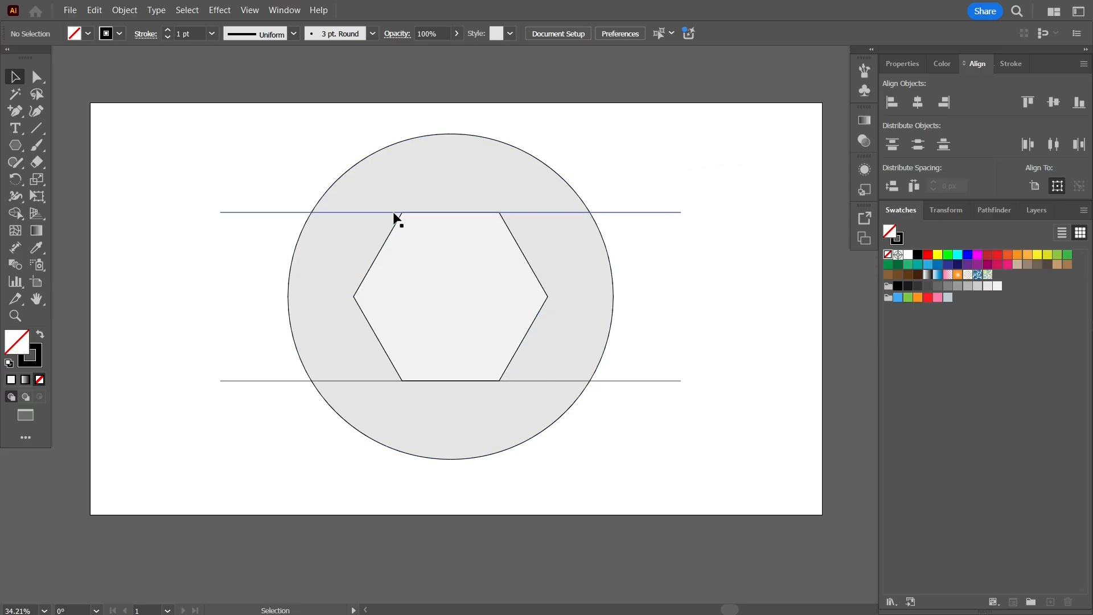
Group the two horizontal lines running along the hexagon's top and bottom edges
{"action": "left_click_drag", "start_coordinate": [677, 177], "coordinate": [660, 427]}
{"action": "key", "text": "ctrl+g"}
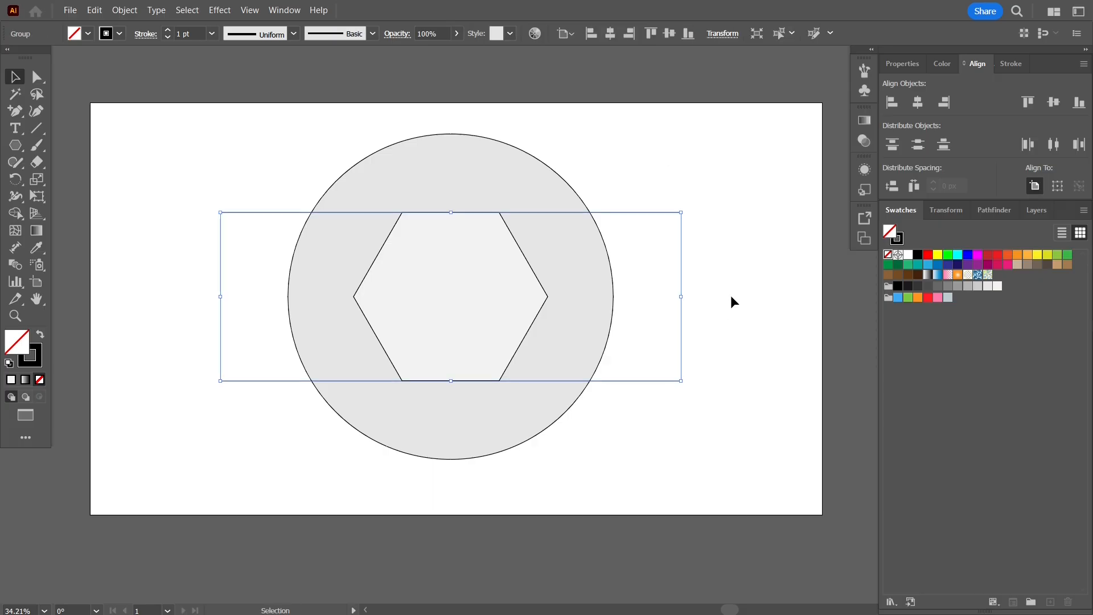
{"action": "key", "text": "a"}
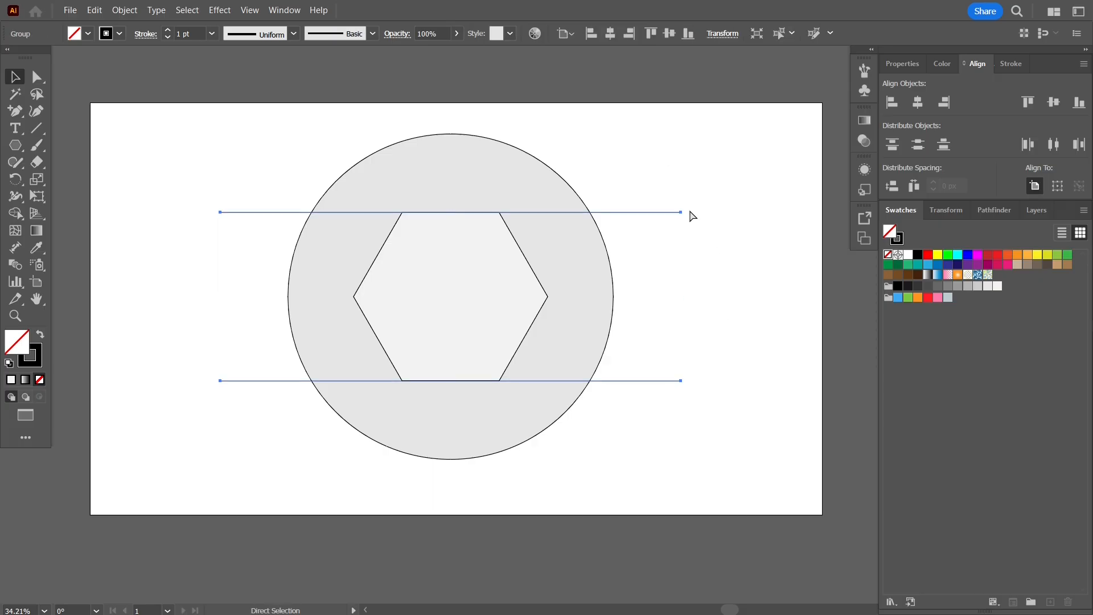
{"action": "key", "text": "v"}
Duplicate the line group in place and set the copy's rotation to 60°
{"action": "scroll", "coordinate": [689, 209], "scroll_direction": "up", "scroll_amount": 3}
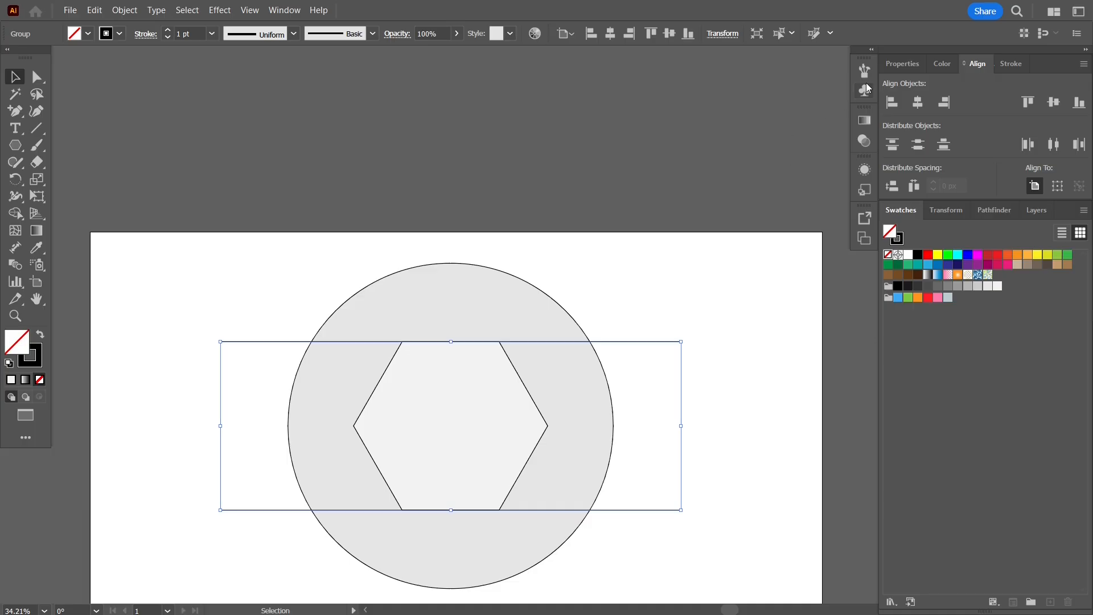
{"action": "left_click", "coordinate": [913, 68]}
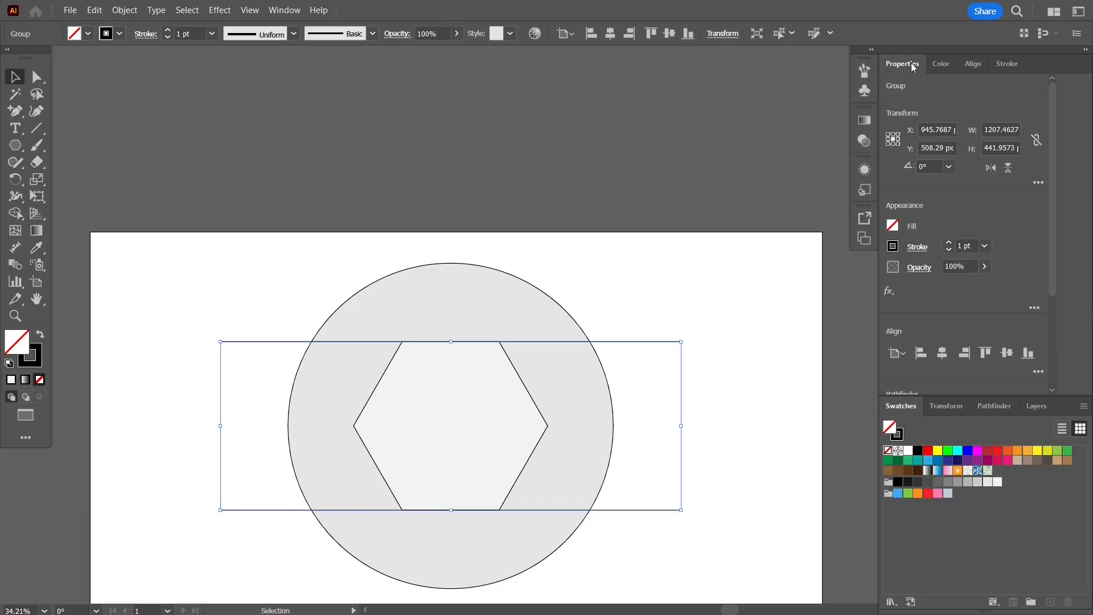
{"action": "left_click", "coordinate": [930, 167]}
{"action": "type", "text": "60"}
{"action": "key", "text": "Return"}
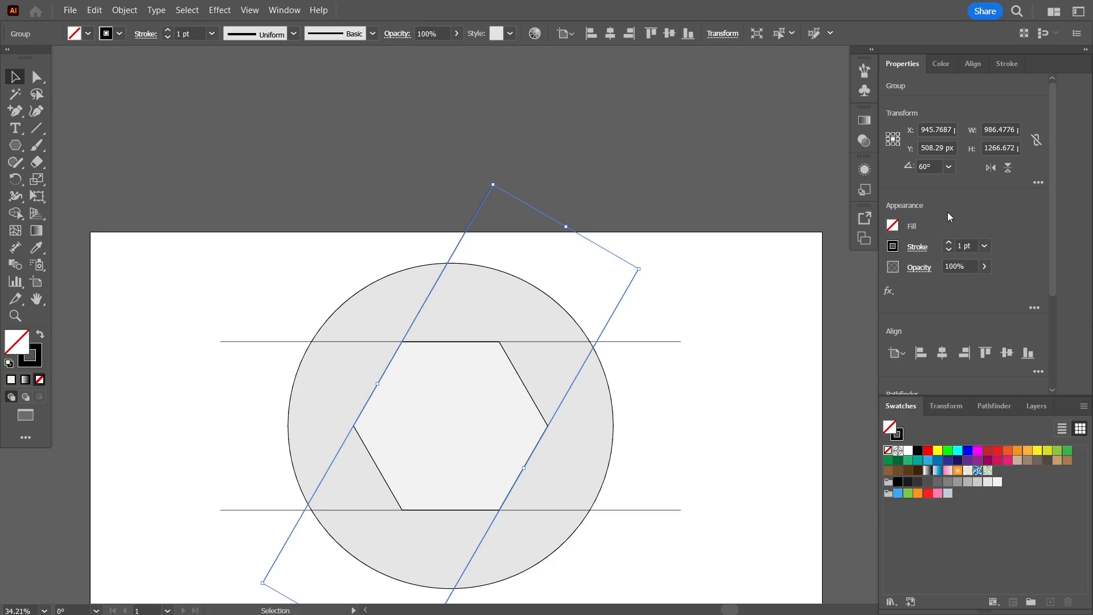
Make another in-place copy of the line group and set its rotation to 120°
{"action": "left_click", "coordinate": [935, 165]}
{"action": "type", "text": "120"}
{"action": "key", "text": "Return"}
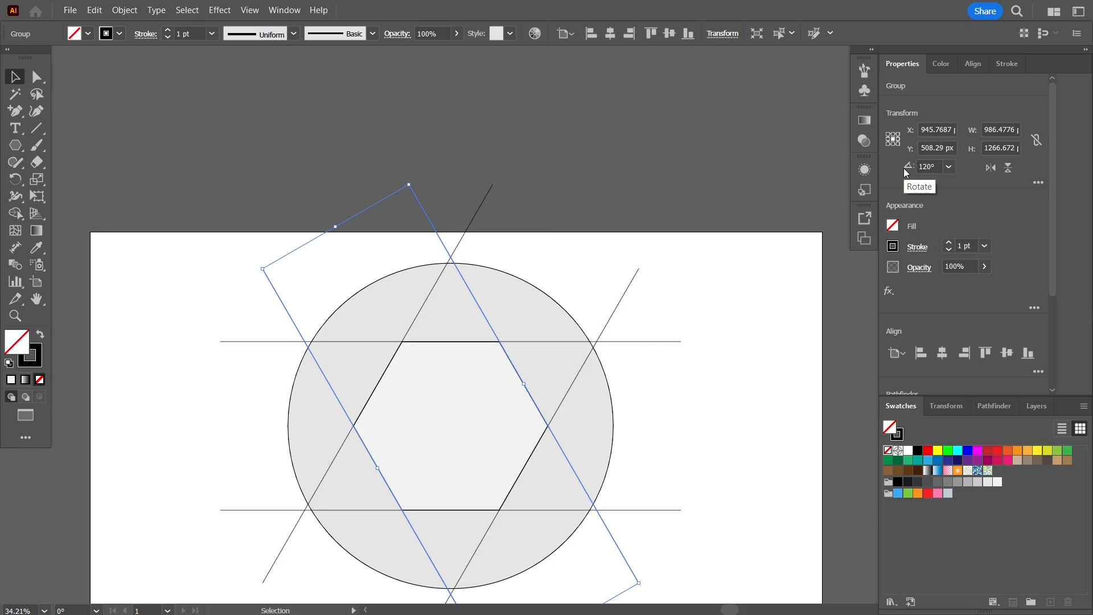
Merge each outer circle region with its adjoining star-point triangle using Shape Builder, forming six interlocking segments around the hexagon
{"action": "left_click", "coordinate": [710, 283]}
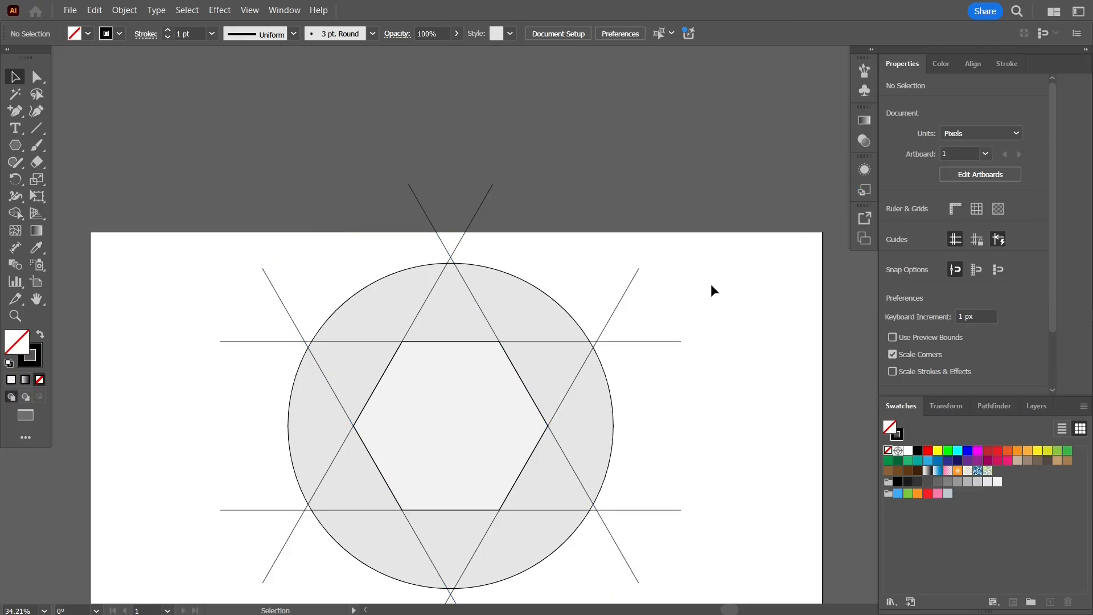
{"action": "left_click_drag", "start_coordinate": [711, 318], "coordinate": [712, 219]}
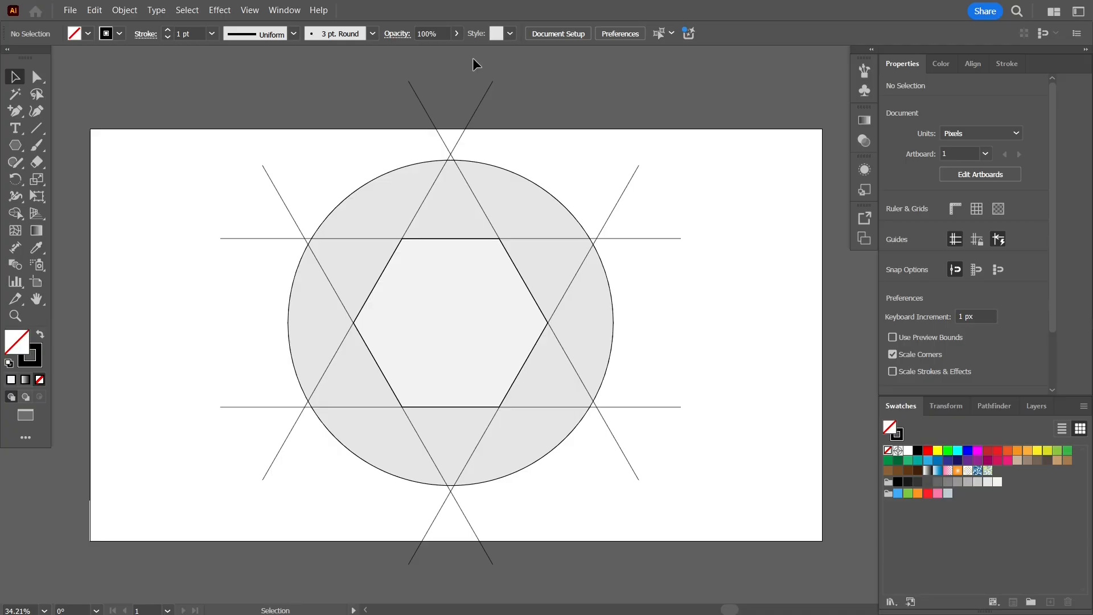
{"action": "left_click_drag", "start_coordinate": [140, 67], "coordinate": [715, 574]}
{"action": "left_click", "coordinate": [15, 213]}
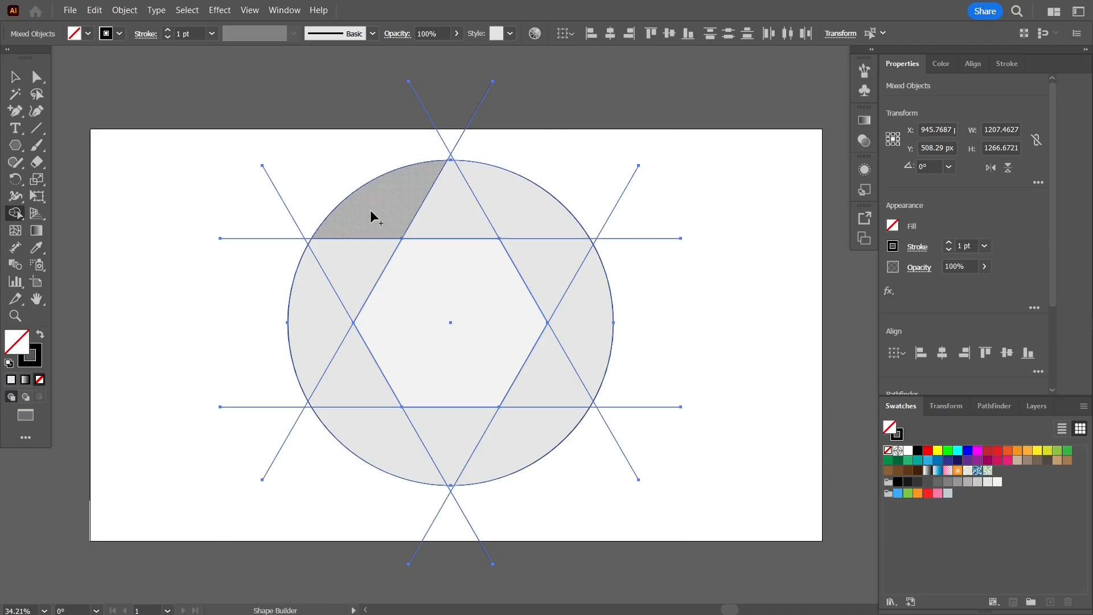
{"action": "left_click_drag", "start_coordinate": [380, 209], "coordinate": [364, 268]}
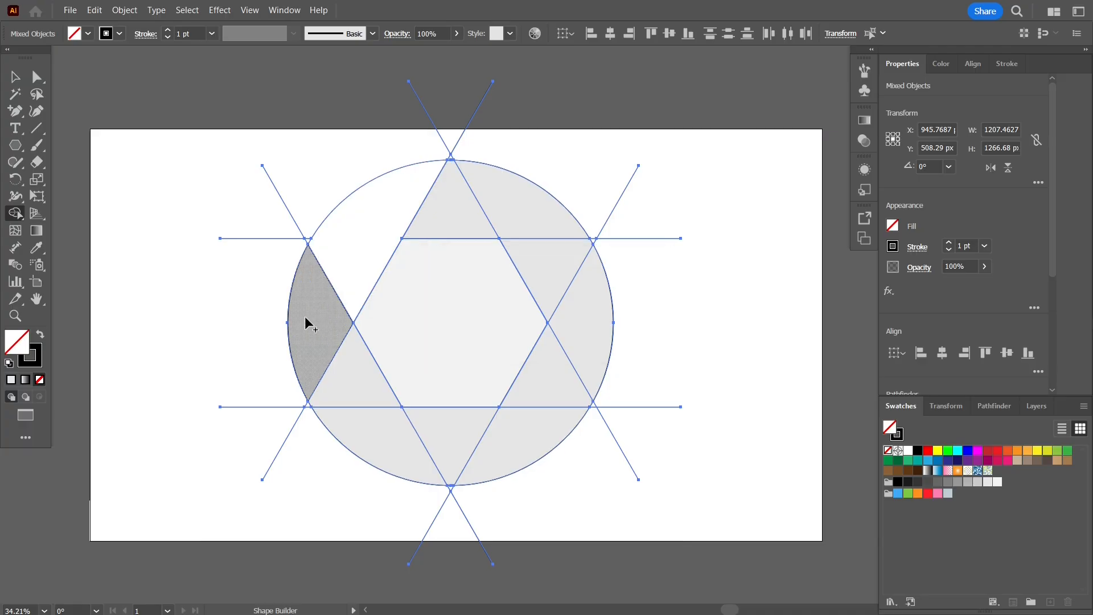
{"action": "left_click_drag", "start_coordinate": [348, 380], "coordinate": [344, 376]}
{"action": "mouse_move", "coordinate": [368, 438]}
{"action": "left_mouse_down"}
{"action": "mouse_move", "coordinate": [451, 430]}
{"action": "mouse_move", "coordinate": [462, 451]}
{"action": "mouse_move", "coordinate": [511, 448]}
{"action": "mouse_move", "coordinate": [534, 388]}
{"action": "left_mouse_up"}
{"action": "left_click_drag", "start_coordinate": [573, 299], "coordinate": [550, 272]}
{"action": "left_click_drag", "start_coordinate": [524, 190], "coordinate": [452, 204]}
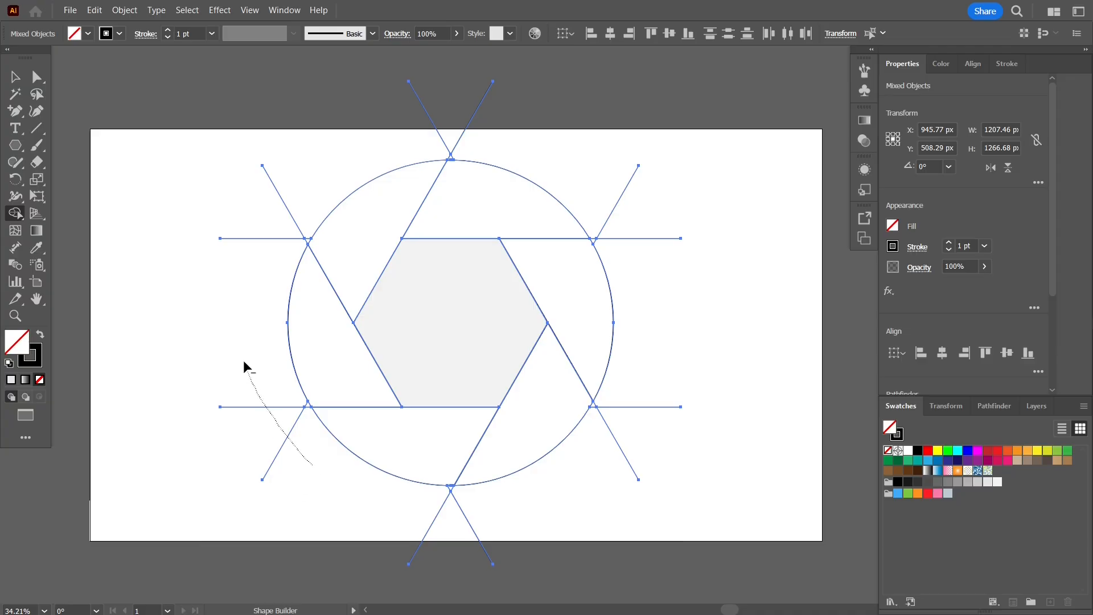
Erase the line ends that extend beyond the circle with Shape Builder and clear the selection
{"action": "left_click_drag", "start_coordinate": [353, 132], "coordinate": [518, 122]}
{"action": "left_click_drag", "start_coordinate": [444, 520], "coordinate": [390, 515]}
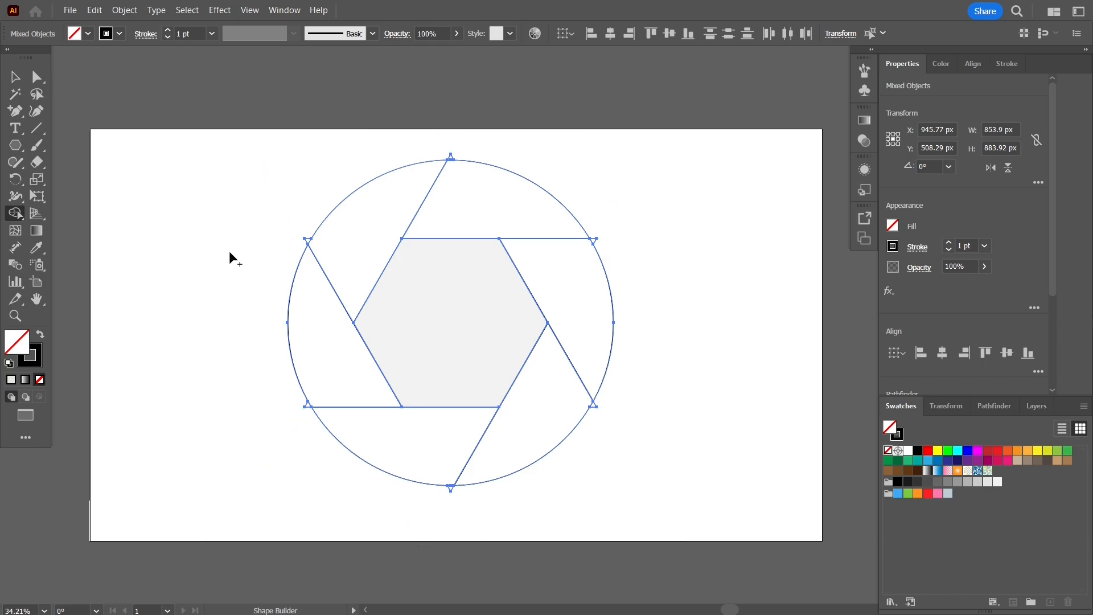
{"action": "left_click", "coordinate": [15, 76]}
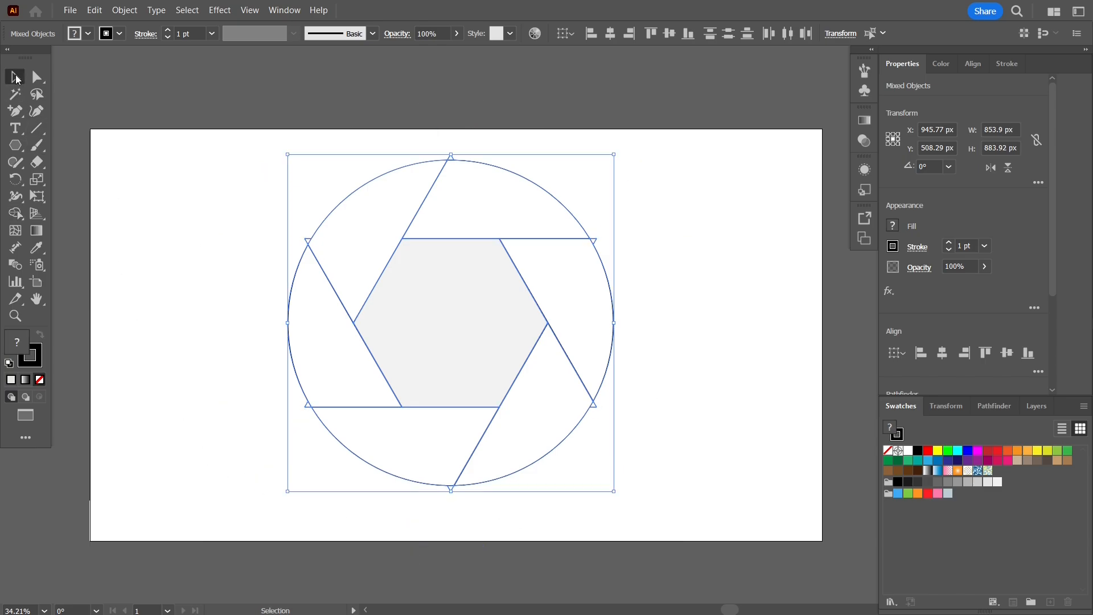
{"action": "left_click", "coordinate": [142, 159]}
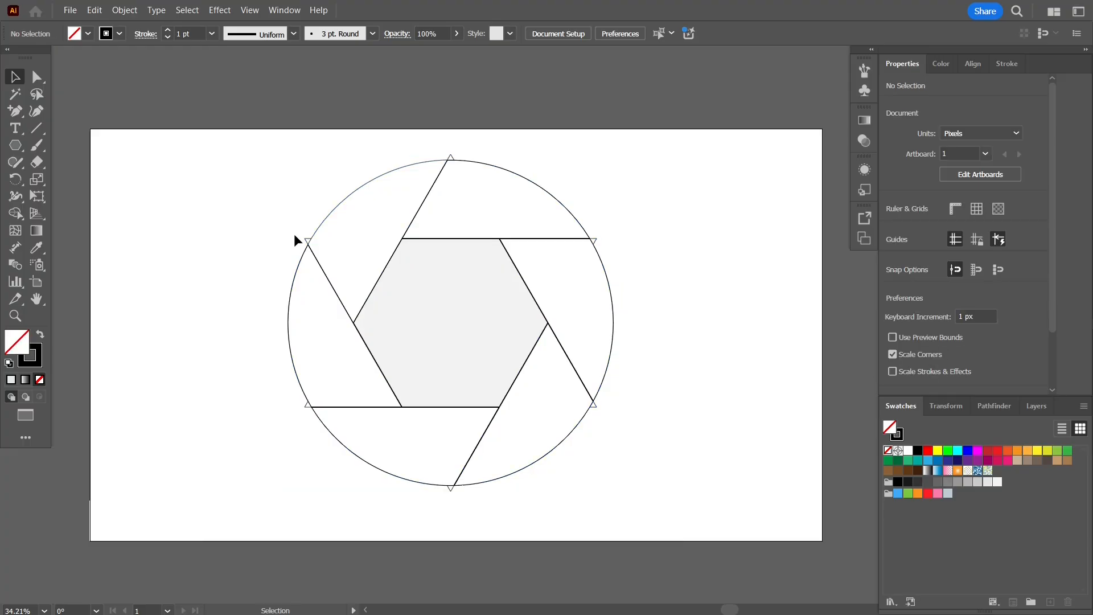
Merge the small triangles protruding at the circle's edge into their adjoining segments with Shape Builder
{"action": "left_click_drag", "start_coordinate": [185, 130], "coordinate": [716, 548]}
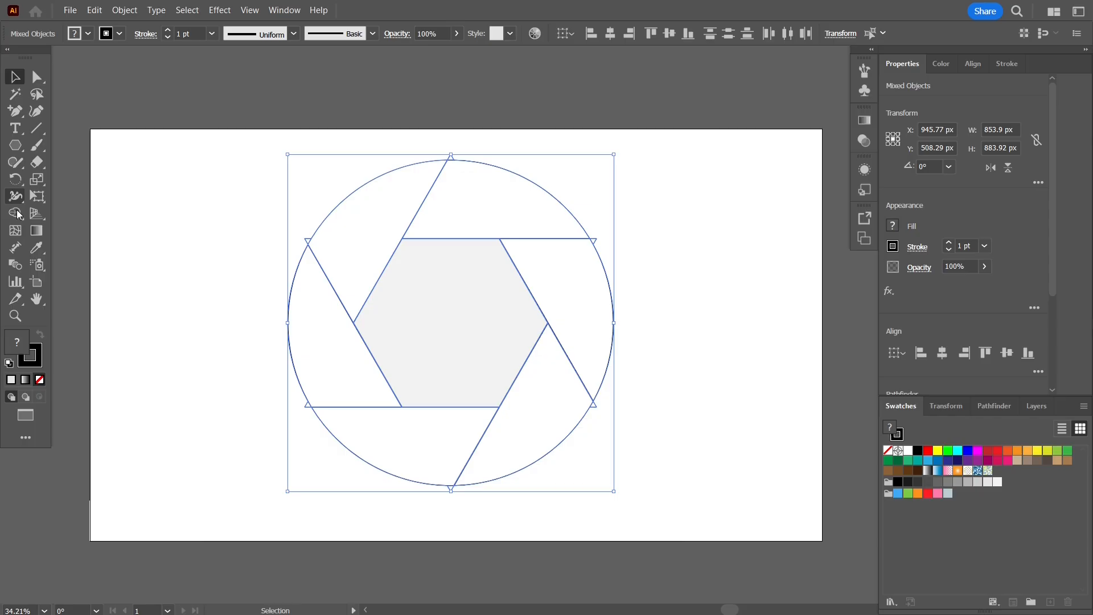
{"action": "left_click", "coordinate": [16, 213]}
{"action": "scroll", "coordinate": [203, 214], "scroll_direction": "up", "scroll_amount": 2}
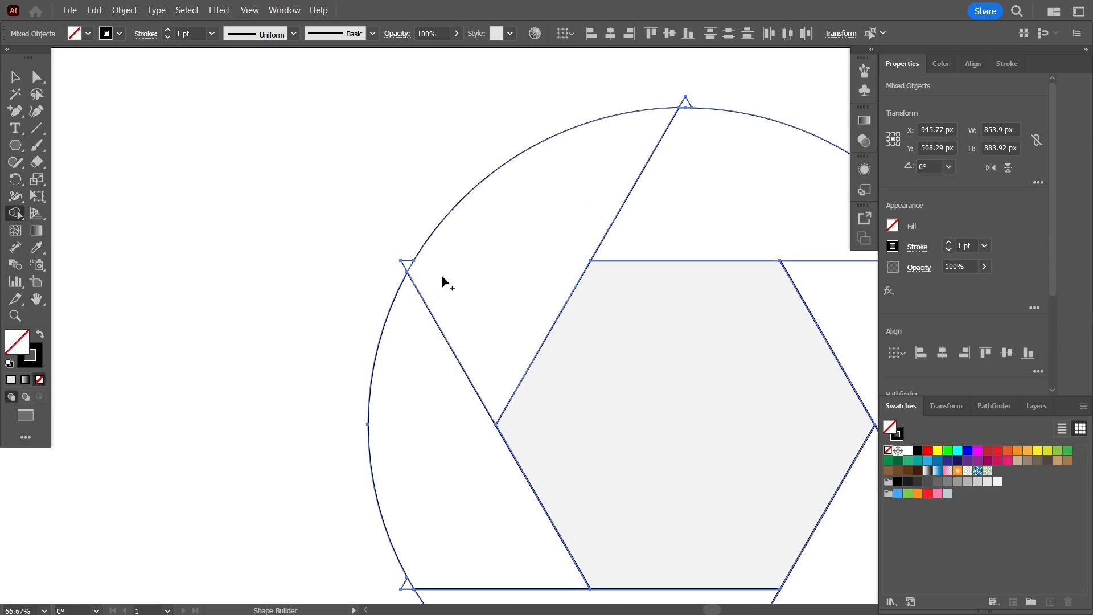
{"action": "scroll", "coordinate": [382, 488], "scroll_direction": "down", "scroll_amount": 2}
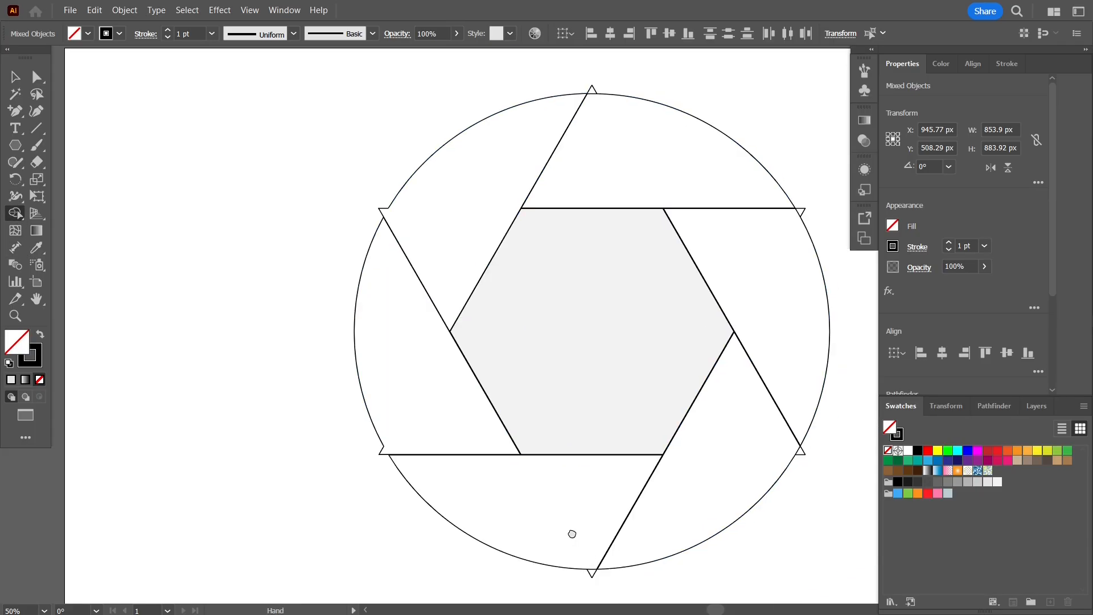
{"action": "scroll", "coordinate": [602, 552], "scroll_direction": "up", "scroll_amount": 3}
{"action": "left_click_drag", "start_coordinate": [485, 455], "coordinate": [491, 480]}
{"action": "scroll", "coordinate": [592, 349], "scroll_direction": "down", "scroll_amount": 3}
{"action": "scroll", "coordinate": [752, 308], "scroll_direction": "up", "scroll_amount": 3}
{"action": "left_click_drag", "start_coordinate": [521, 332], "coordinate": [593, 329]}
{"action": "scroll", "coordinate": [593, 328], "scroll_direction": "down", "scroll_amount": 3}
{"action": "scroll", "coordinate": [607, 168], "scroll_direction": "up", "scroll_amount": 3}
{"action": "left_click_drag", "start_coordinate": [487, 318], "coordinate": [549, 174]}
{"action": "scroll", "coordinate": [326, 127], "scroll_direction": "down", "scroll_amount": 4}
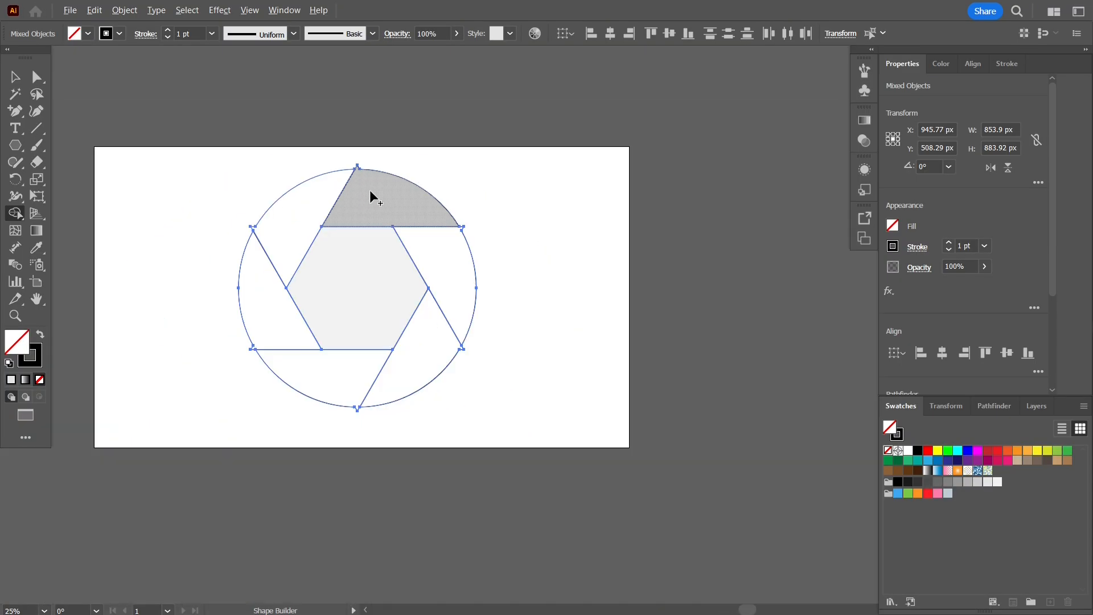
Try moving the circle's upper-right segment out of the design and undo the move
{"action": "key", "text": "v"}
{"action": "left_click", "coordinate": [349, 288]}
{"action": "left_click_drag", "start_coordinate": [470, 254], "coordinate": [634, 281]}
{"action": "key", "text": "ctrl+z"}
{"action": "left_click", "coordinate": [503, 257]}
{"action": "scroll", "coordinate": [503, 258], "scroll_direction": "up", "scroll_amount": 1}
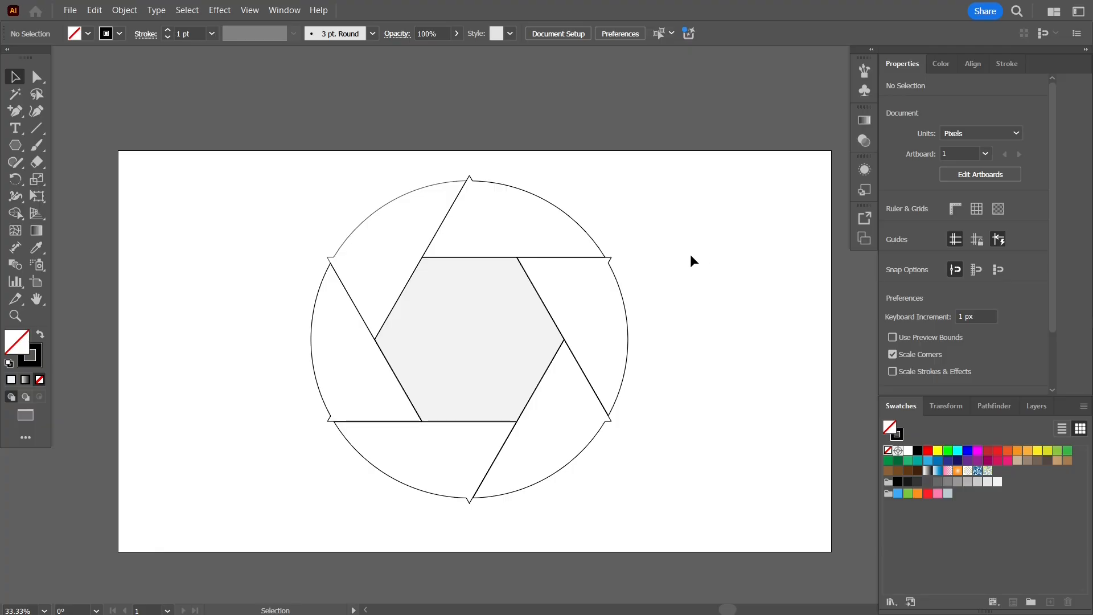
Load the Brights gradient swatch library and dock it beside the property panels
{"action": "left_click", "coordinate": [890, 601]}
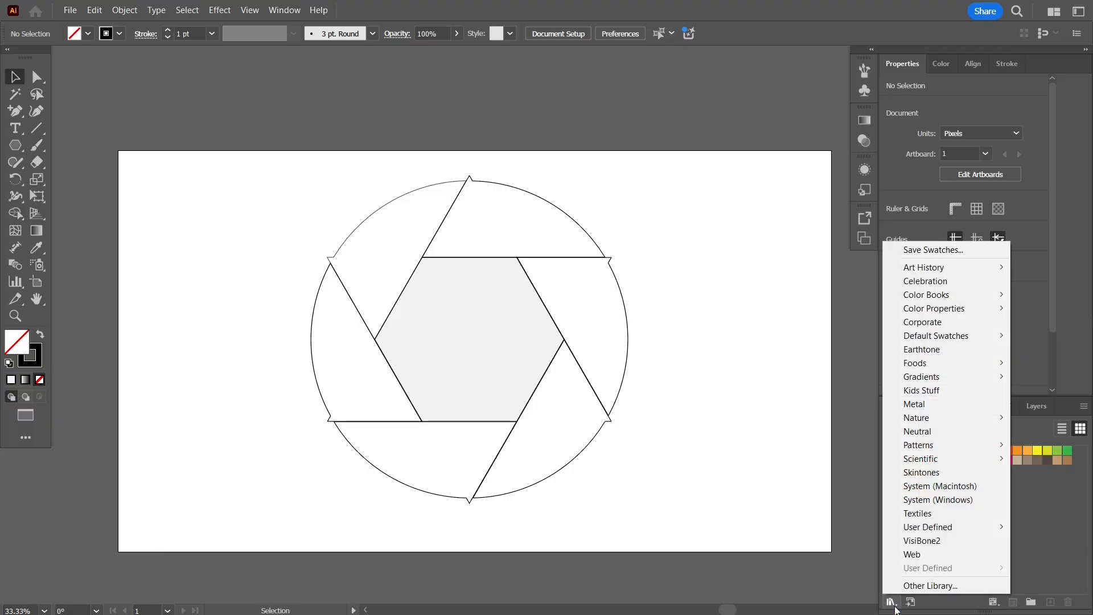
{"action": "mouse_move", "coordinate": [952, 315]}
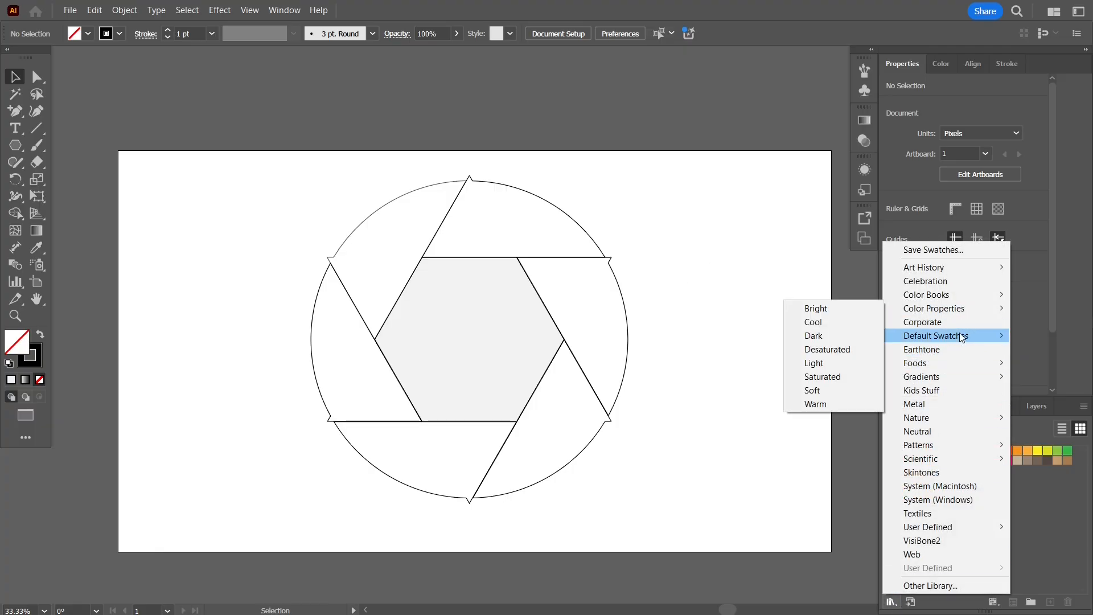
{"action": "mouse_move", "coordinate": [966, 385]}
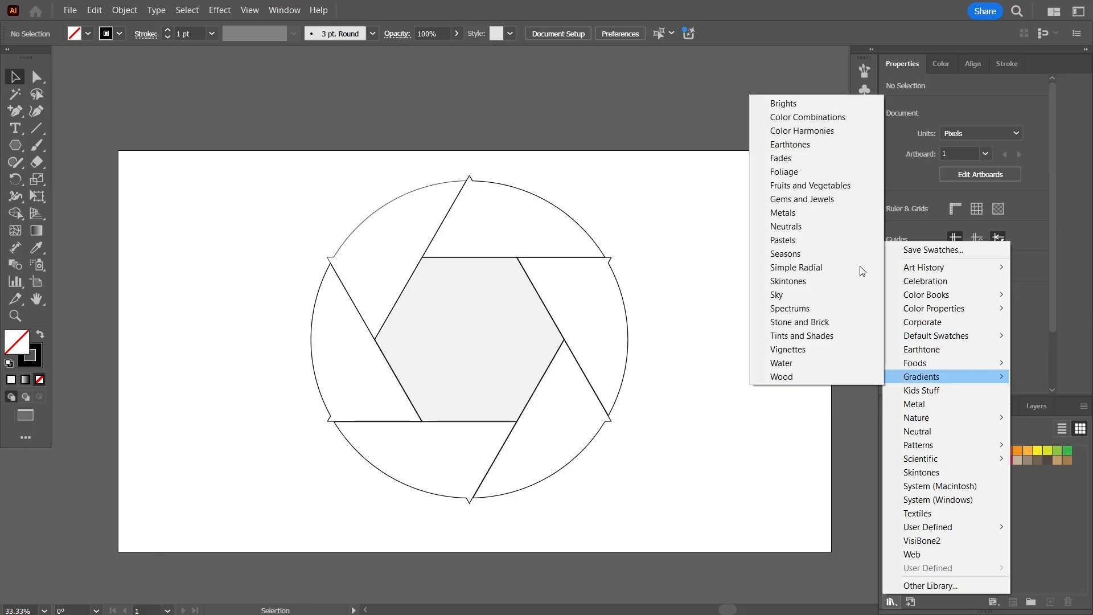
{"action": "left_click", "coordinate": [808, 103]}
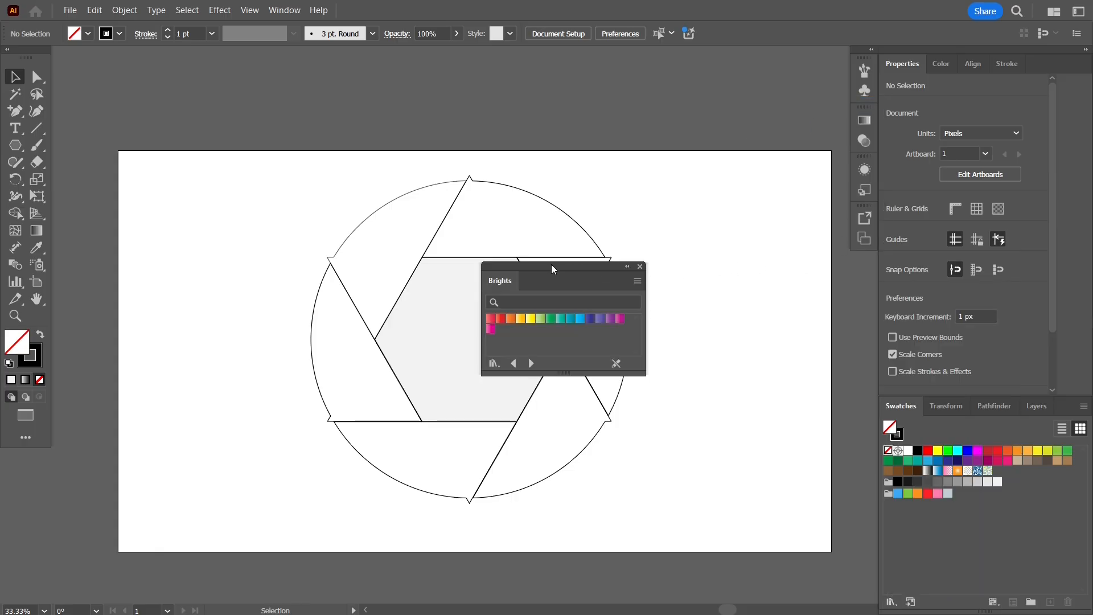
{"action": "mouse_move", "coordinate": [543, 269]}
{"action": "left_mouse_down"}
{"action": "mouse_move", "coordinate": [662, 343]}
{"action": "mouse_move", "coordinate": [751, 379]}
{"action": "mouse_move", "coordinate": [930, 501]}
{"action": "mouse_move", "coordinate": [1018, 409]}
{"action": "mouse_move", "coordinate": [1007, 64]}
{"action": "mouse_move", "coordinate": [1016, 60]}
{"action": "left_mouse_up"}
Fill the top segment with the red gradient, the upper-left one with orange and the lower-left one with yellow
{"action": "left_click", "coordinate": [534, 193]}
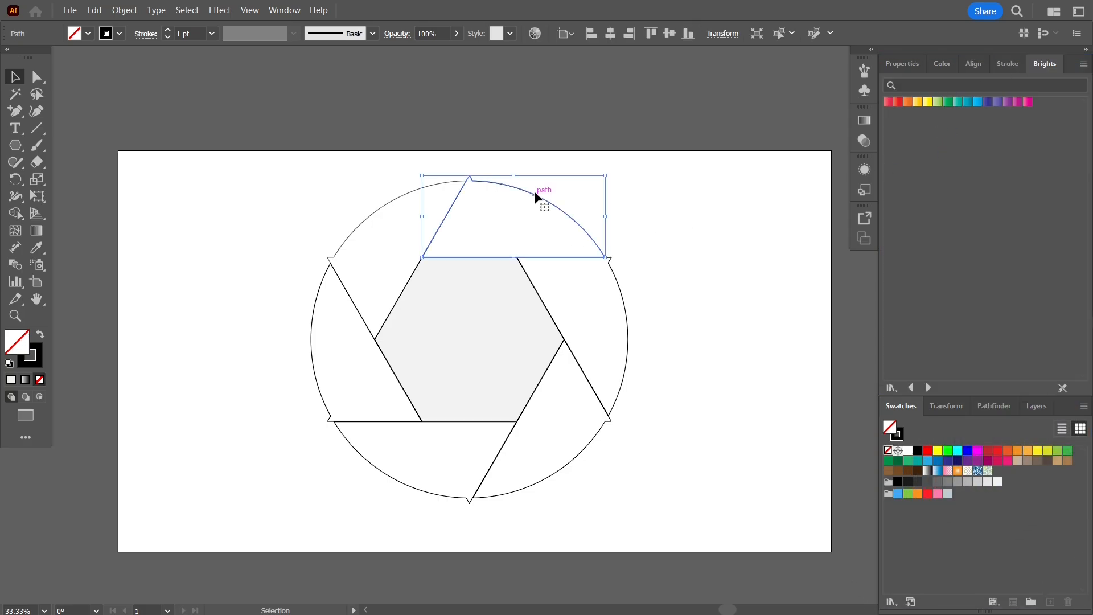
{"action": "left_click", "coordinate": [888, 101]}
{"action": "left_click", "coordinate": [363, 221]}
{"action": "left_click", "coordinate": [415, 190]}
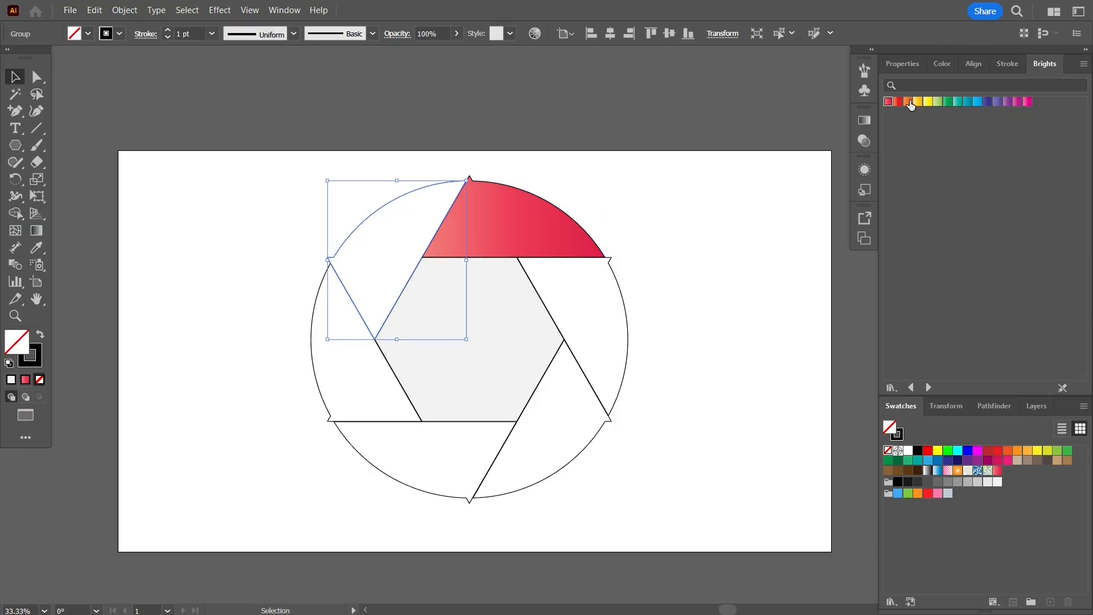
{"action": "left_click", "coordinate": [908, 102]}
{"action": "left_click", "coordinate": [317, 387]}
{"action": "left_click", "coordinate": [928, 101]}
Fill the bottom segment with the green gradient, the lower-right one with teal and the upper-right one with dark blue
{"action": "left_click", "coordinate": [443, 492]}
{"action": "left_click", "coordinate": [948, 101]}
{"action": "left_click", "coordinate": [547, 461]}
{"action": "left_click", "coordinate": [967, 101]}
{"action": "left_click", "coordinate": [604, 319]}
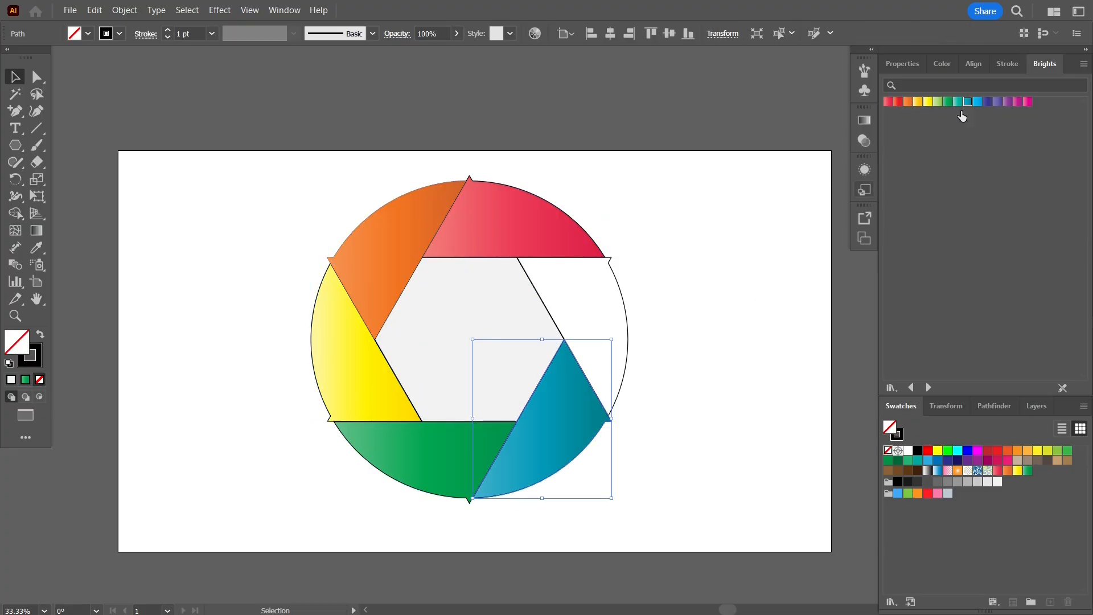
{"action": "left_click", "coordinate": [987, 102]}
{"action": "left_click", "coordinate": [732, 196]}
Fill the central hexagon with white
{"action": "left_click", "coordinate": [492, 312]}
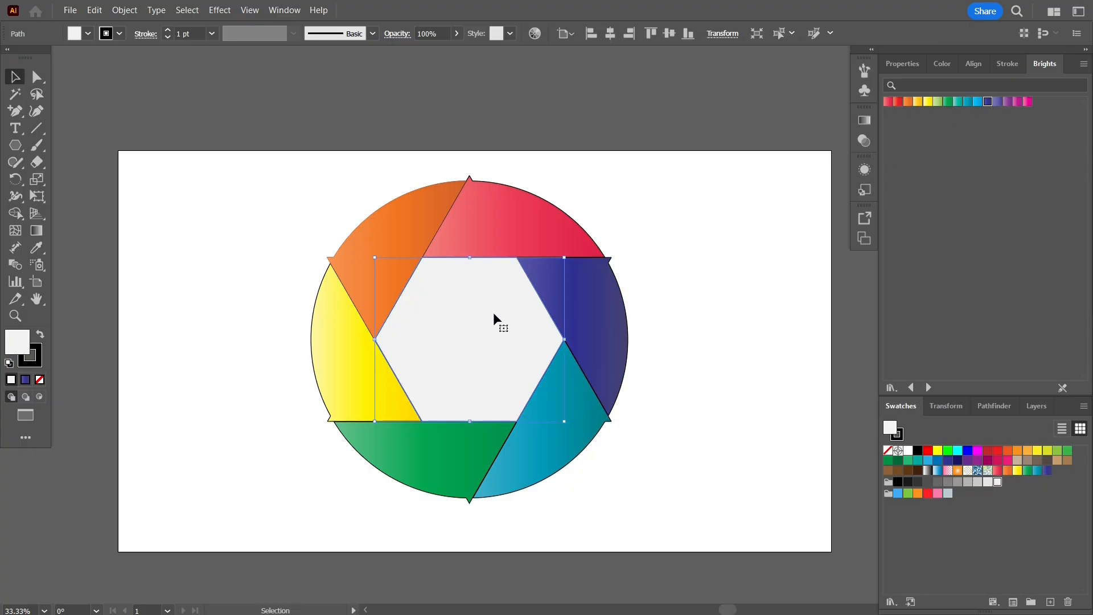
{"action": "left_click", "coordinate": [908, 450]}
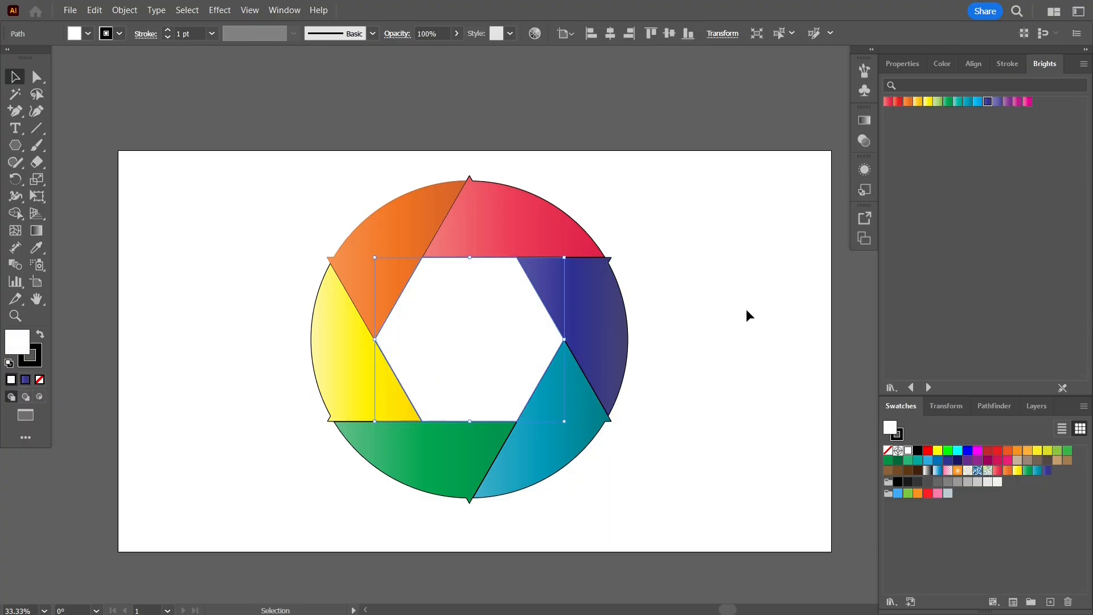
{"action": "left_click", "coordinate": [746, 312]}
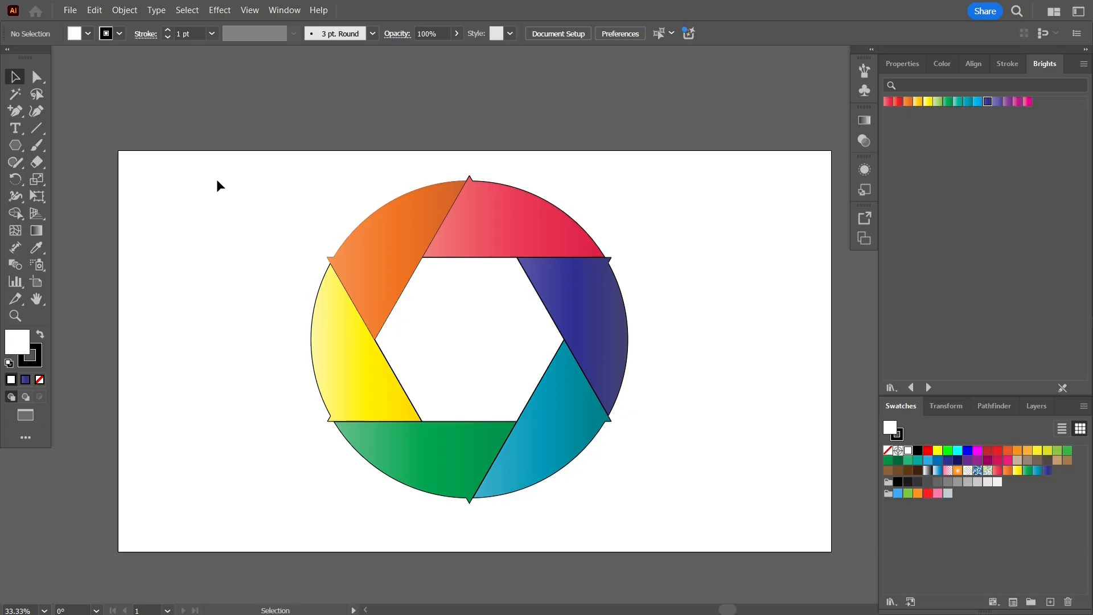
Remove the stroke from all shapes of the circle design
{"action": "left_click_drag", "start_coordinate": [205, 177], "coordinate": [678, 521]}
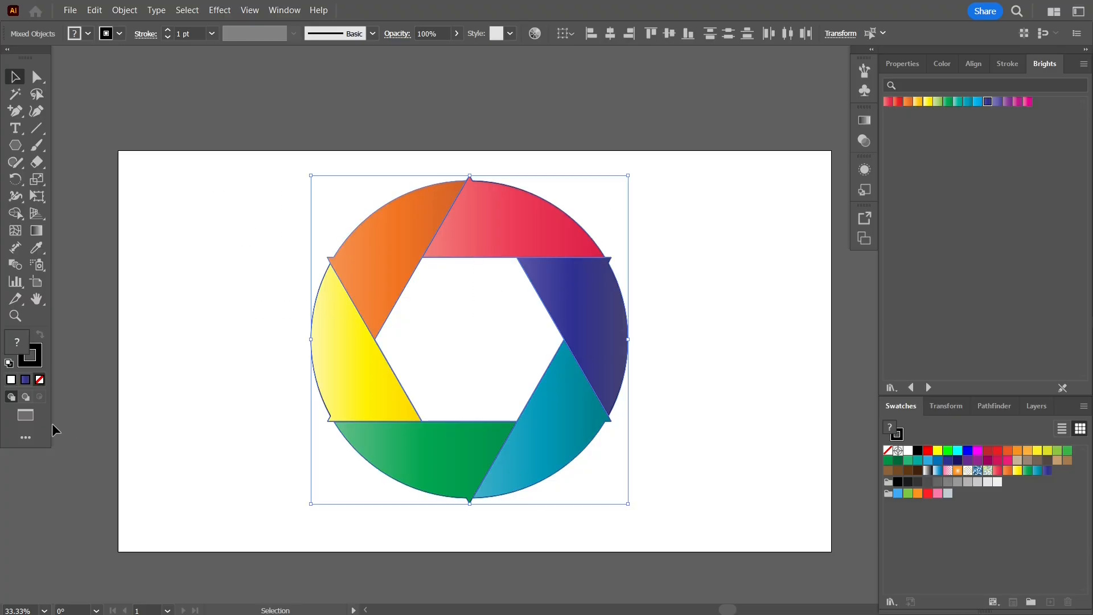
{"action": "left_click", "coordinate": [41, 365]}
{"action": "left_click", "coordinate": [40, 379]}
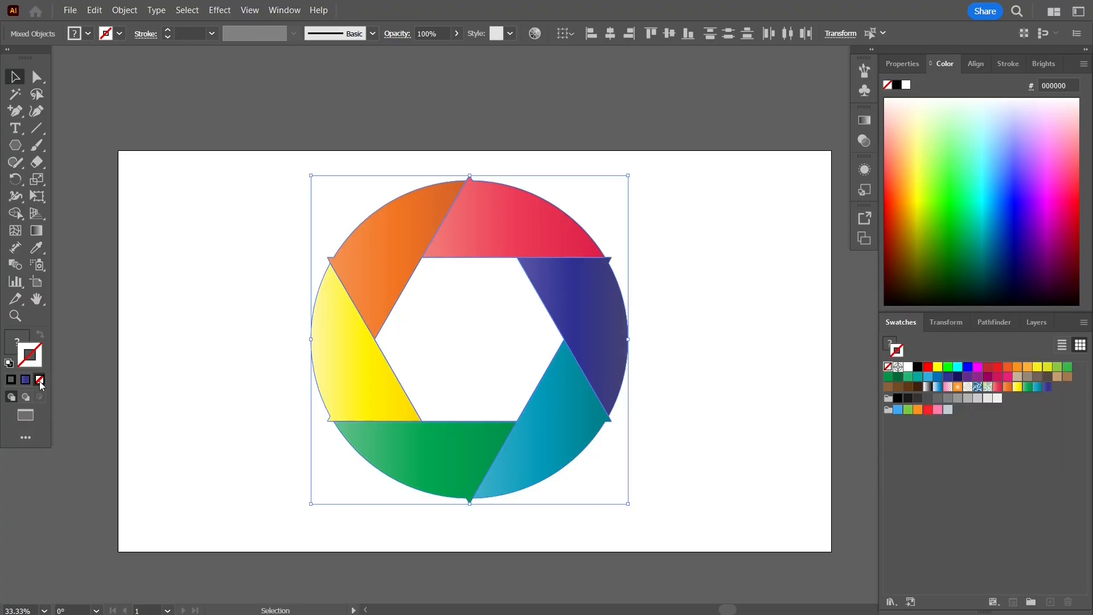
{"action": "left_click", "coordinate": [135, 289]}
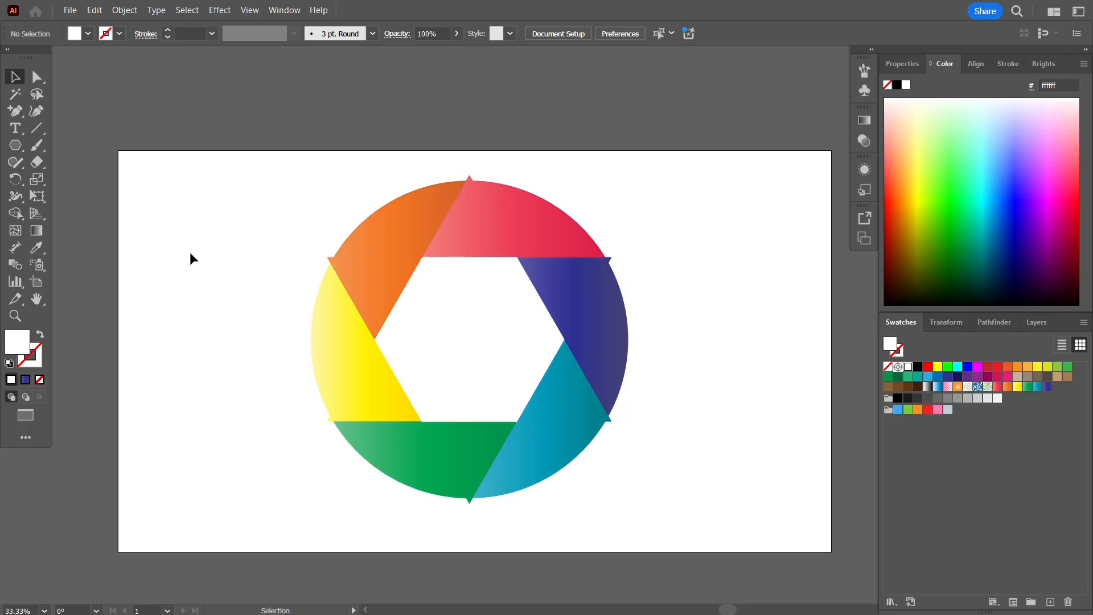
Place the home, heart, printer, shopping cart, credit card and magnifier symbols on the empty area beside the circle
{"action": "left_click_drag", "start_coordinate": [149, 257], "coordinate": [198, 248]}
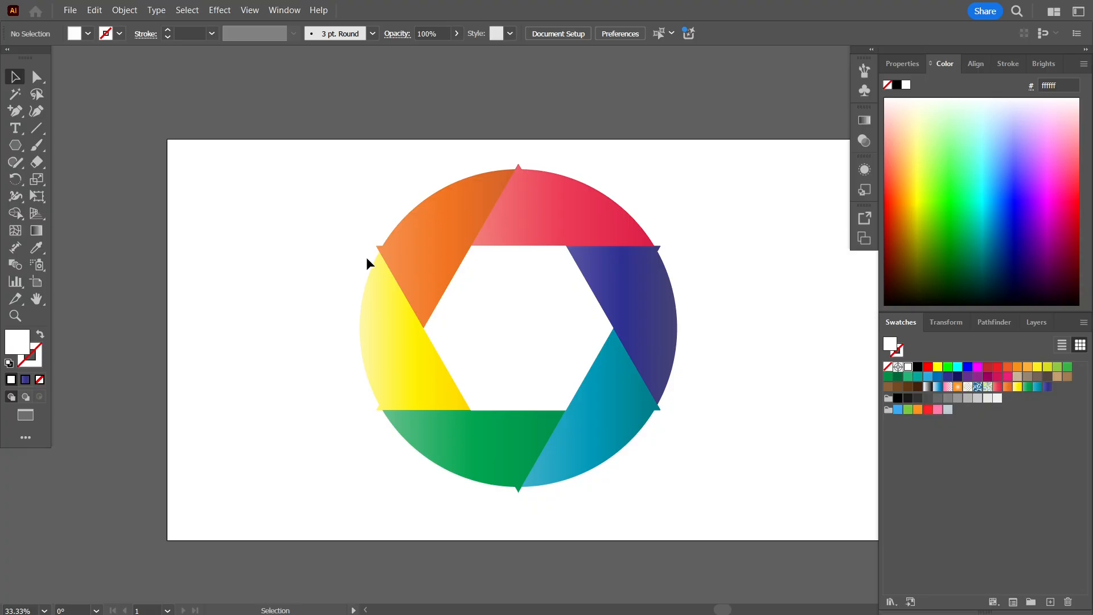
{"action": "left_click", "coordinate": [864, 92]}
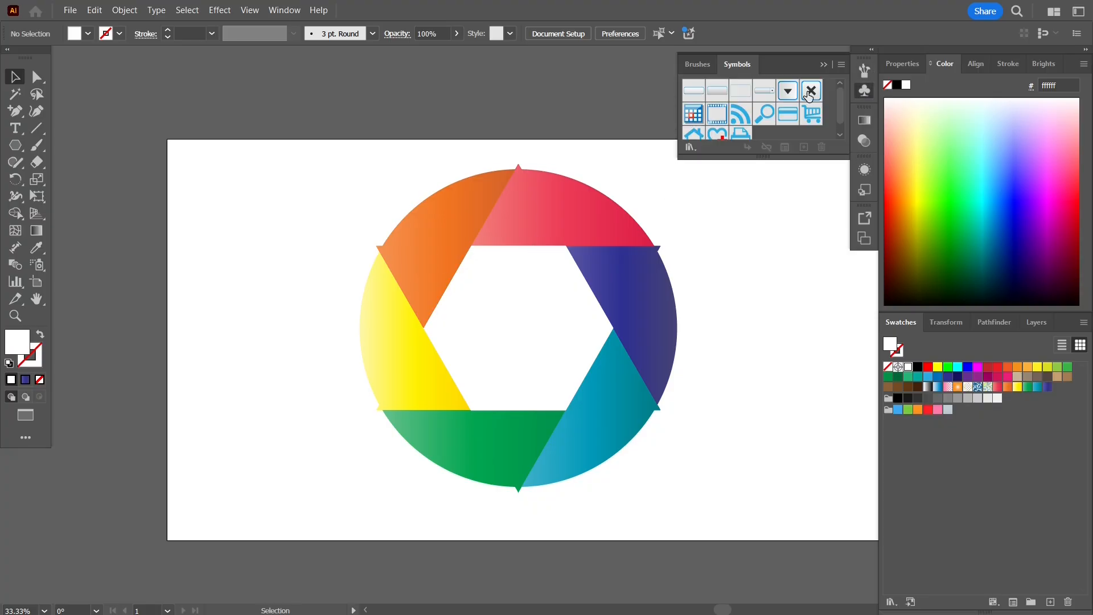
{"action": "scroll", "coordinate": [756, 106], "scroll_direction": "down", "scroll_amount": 1}
{"action": "left_click_drag", "start_coordinate": [693, 126], "coordinate": [744, 201]}
{"action": "left_click_drag", "start_coordinate": [721, 126], "coordinate": [800, 280]}
{"action": "left_click_drag", "start_coordinate": [835, 314], "coordinate": [834, 317]}
{"action": "left_click_drag", "start_coordinate": [794, 353], "coordinate": [793, 350]}
{"action": "left_click_drag", "start_coordinate": [764, 103], "coordinate": [765, 312]}
{"action": "left_click", "coordinate": [704, 199]}
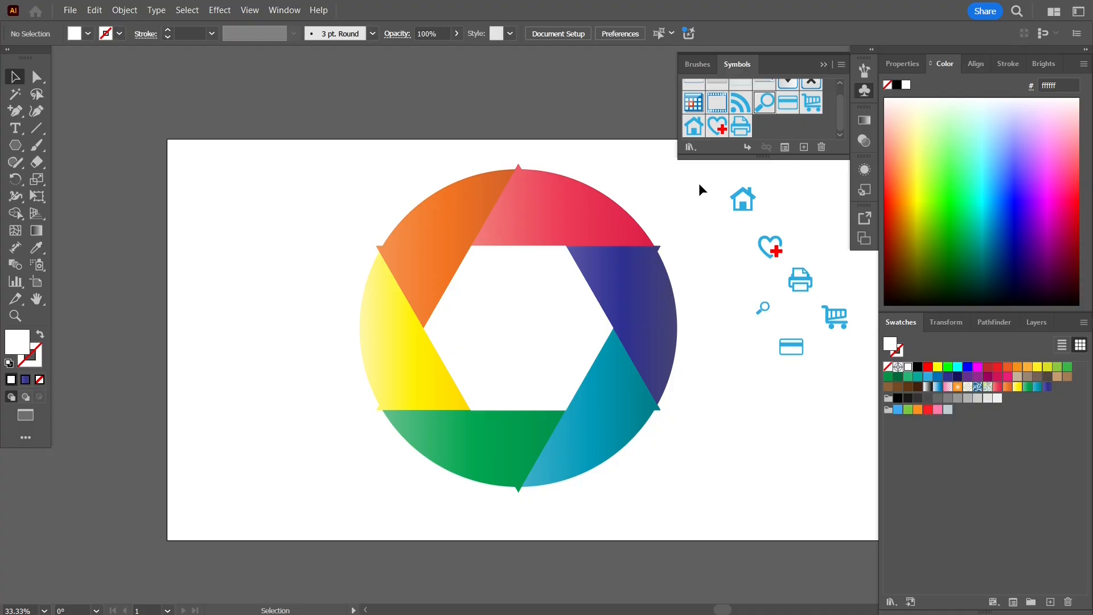
{"action": "left_click", "coordinate": [824, 64]}
Break the six icons' links to their symbols and fill all the icons with black
{"action": "left_click_drag", "start_coordinate": [706, 151], "coordinate": [843, 393]}
{"action": "right_click", "coordinate": [747, 199]}
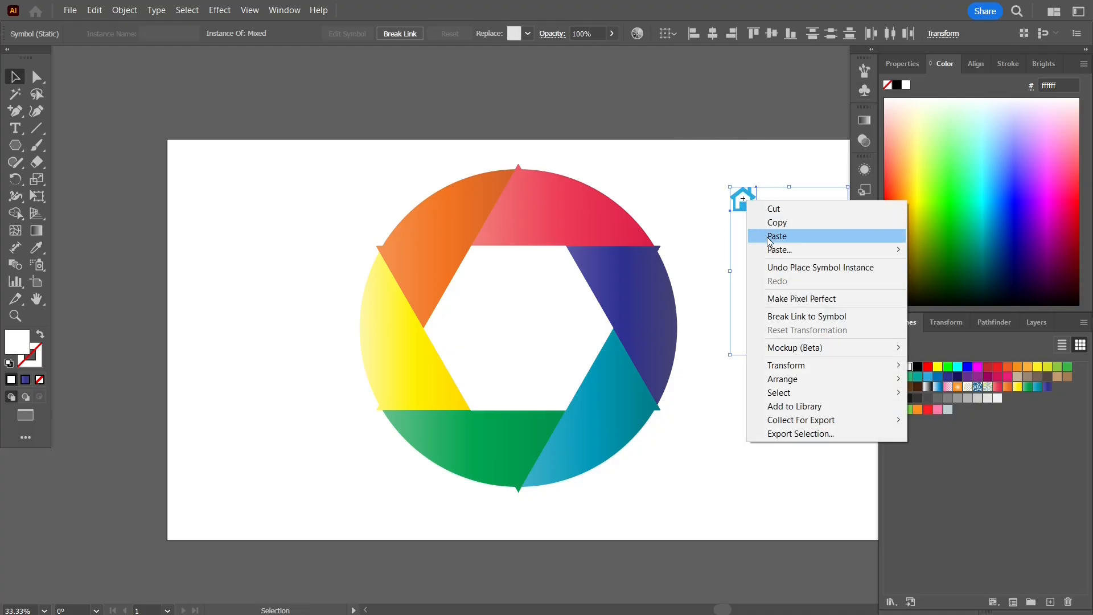
{"action": "left_click", "coordinate": [852, 317]}
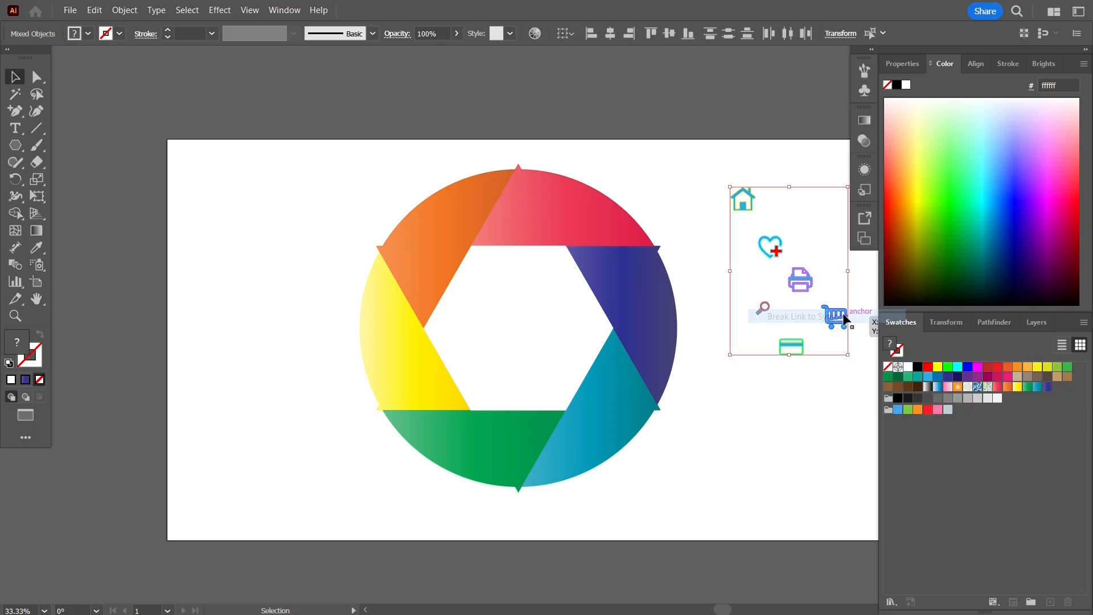
{"action": "left_click_drag", "start_coordinate": [743, 201], "coordinate": [718, 183]}
{"action": "left_click_drag", "start_coordinate": [687, 138], "coordinate": [856, 385]}
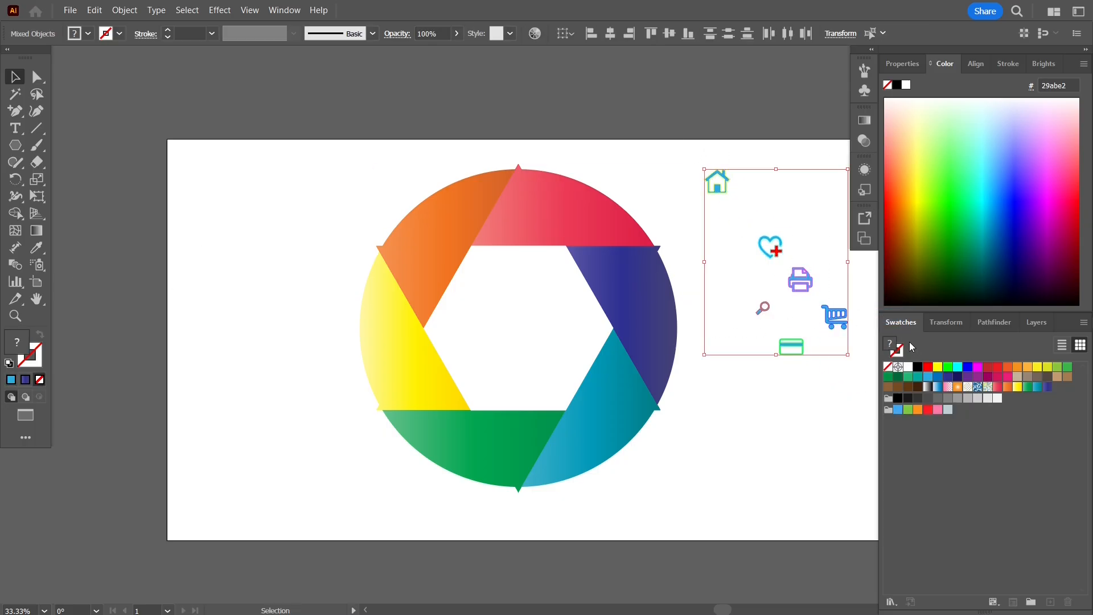
{"action": "left_click", "coordinate": [916, 367]}
Move the icons onto the segments: home on red, heart on dark blue, printer on teal, magnifier on green, credit card on yellow, cart on orange
{"action": "left_click_drag", "start_coordinate": [719, 182], "coordinate": [529, 195]}
{"action": "left_click_drag", "start_coordinate": [779, 246], "coordinate": [626, 271]}
{"action": "left_click_drag", "start_coordinate": [799, 279], "coordinate": [616, 389]}
{"action": "left_click_drag", "start_coordinate": [763, 307], "coordinate": [524, 431]}
{"action": "left_click_drag", "start_coordinate": [795, 346], "coordinate": [430, 393]}
{"action": "left_click_drag", "start_coordinate": [837, 319], "coordinate": [408, 253]}
Shift the heart, printer, magnifier and credit card icons outward within their coloured segments
{"action": "left_click", "coordinate": [633, 274]}
{"action": "left_click_drag", "start_coordinate": [636, 276], "coordinate": [656, 275]}
{"action": "left_click_drag", "start_coordinate": [617, 389], "coordinate": [631, 403]}
{"action": "left_click_drag", "start_coordinate": [519, 426], "coordinate": [520, 497]}
{"action": "scroll", "coordinate": [520, 435], "scroll_direction": "up", "scroll_amount": 2}
{"action": "left_click_drag", "start_coordinate": [351, 354], "coordinate": [297, 360]}
{"action": "scroll", "coordinate": [458, 157], "scroll_direction": "down", "scroll_amount": 2}
{"action": "left_click_drag", "start_coordinate": [458, 156], "coordinate": [427, 237]}
Select the six icons on the segments together and fill them with white
{"action": "left_click", "coordinate": [460, 139]}
{"action": "left_click", "coordinate": [575, 223], "text": "shift"}
{"action": "left_click", "coordinate": [562, 350], "text": "shift"}
{"action": "left_click", "coordinate": [447, 410], "text": "shift"}
{"action": "left_click", "coordinate": [333, 339], "text": "shift"}
{"action": "left_click", "coordinate": [333, 193], "text": "shift"}
{"action": "left_click", "coordinate": [908, 367]}
{"action": "left_click", "coordinate": [732, 190]}
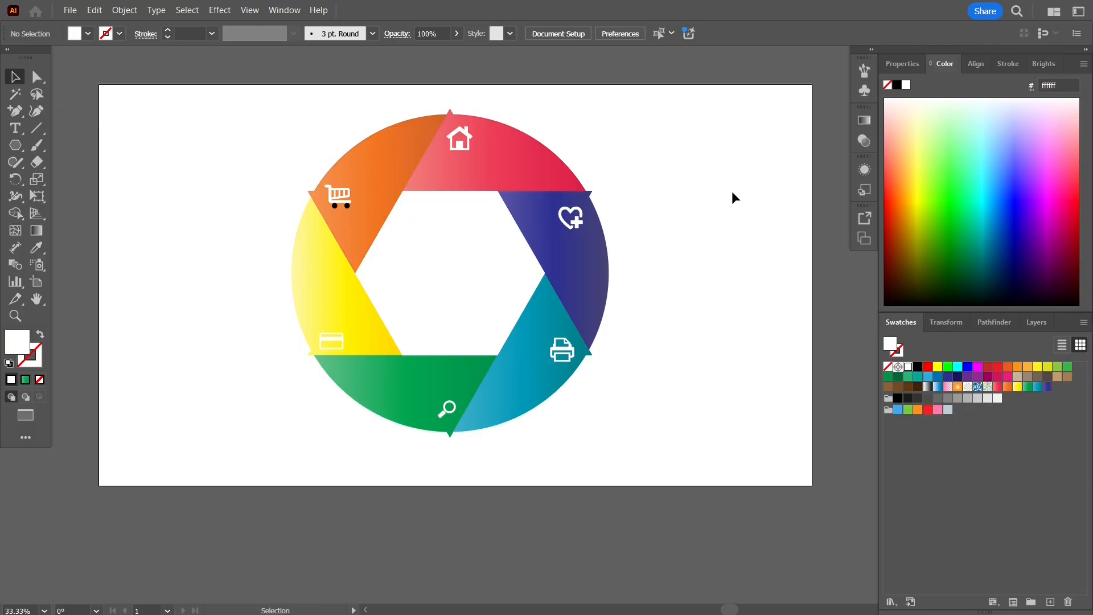
Fill the shopping cart icon's two black wheels with white
{"action": "left_click", "coordinate": [335, 206]}
{"action": "left_click", "coordinate": [908, 368]}
{"action": "left_click", "coordinate": [347, 206]}
{"action": "left_click", "coordinate": [908, 368]}
{"action": "left_click", "coordinate": [688, 212]}
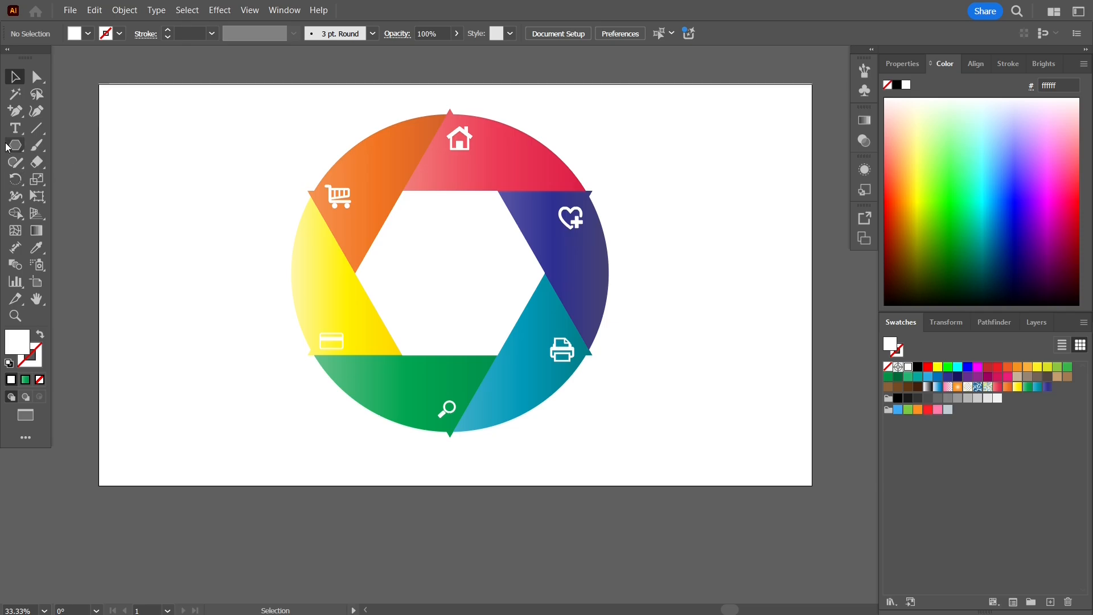
Draw two area-text frames with placeholder text in the artboard's upper-left area, the second one near the orange segment
{"action": "key", "text": "t"}
{"action": "left_click_drag", "start_coordinate": [131, 125], "coordinate": [195, 170]}
{"action": "left_click_drag", "start_coordinate": [210, 103], "coordinate": [259, 139]}
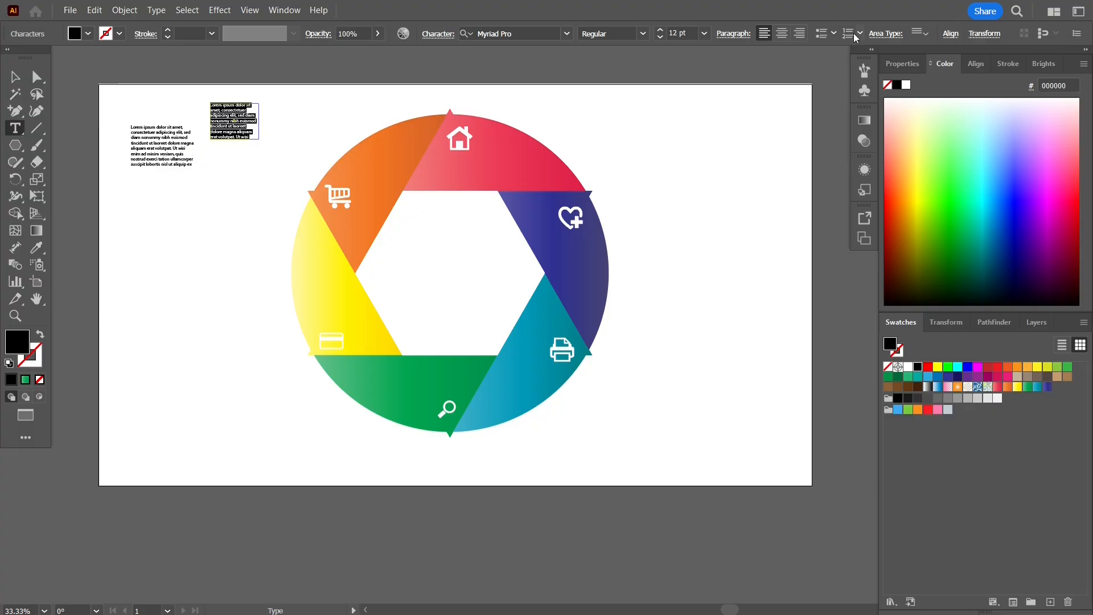
Centre-align the placeholder text in the frame beside the orange segment
{"action": "left_click", "coordinate": [917, 33]}
{"action": "left_click", "coordinate": [782, 33]}
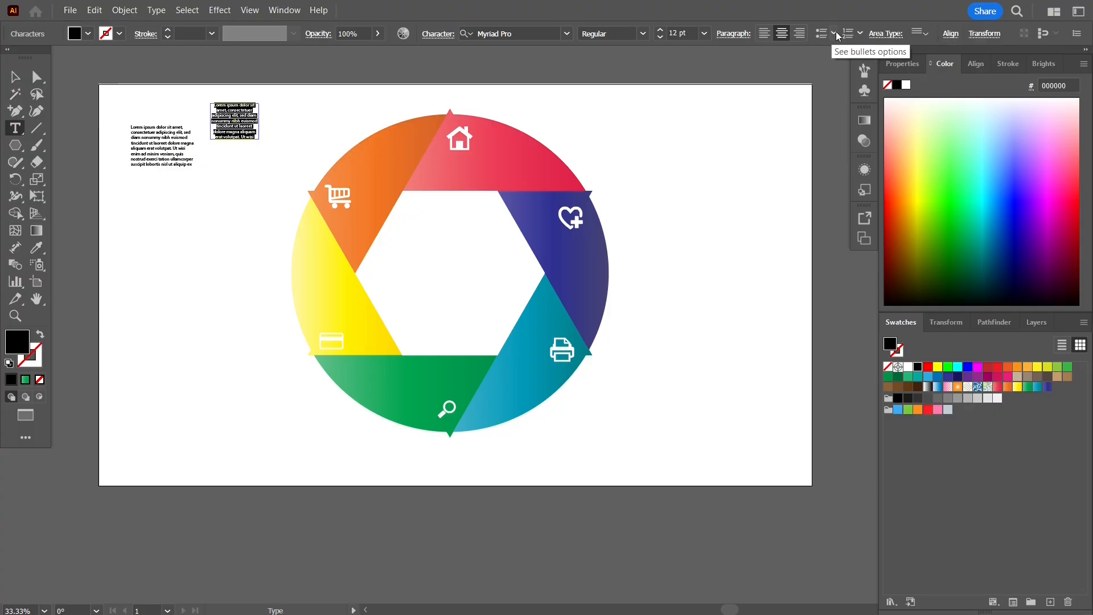
{"action": "left_click", "coordinate": [719, 57]}
Place copies of the centred placeholder text block on all six coloured segments and fill them with white
{"action": "left_click", "coordinate": [227, 112]}
{"action": "left_click", "coordinate": [909, 365]}
{"action": "left_click_drag", "start_coordinate": [216, 108], "coordinate": [376, 172]}
{"action": "left_click", "coordinate": [15, 77]}
{"action": "left_click", "coordinate": [908, 367]}
Fill the yellow segment with the pink-magenta gradient from the Brights swatch library
{"action": "left_click", "coordinate": [356, 310]}
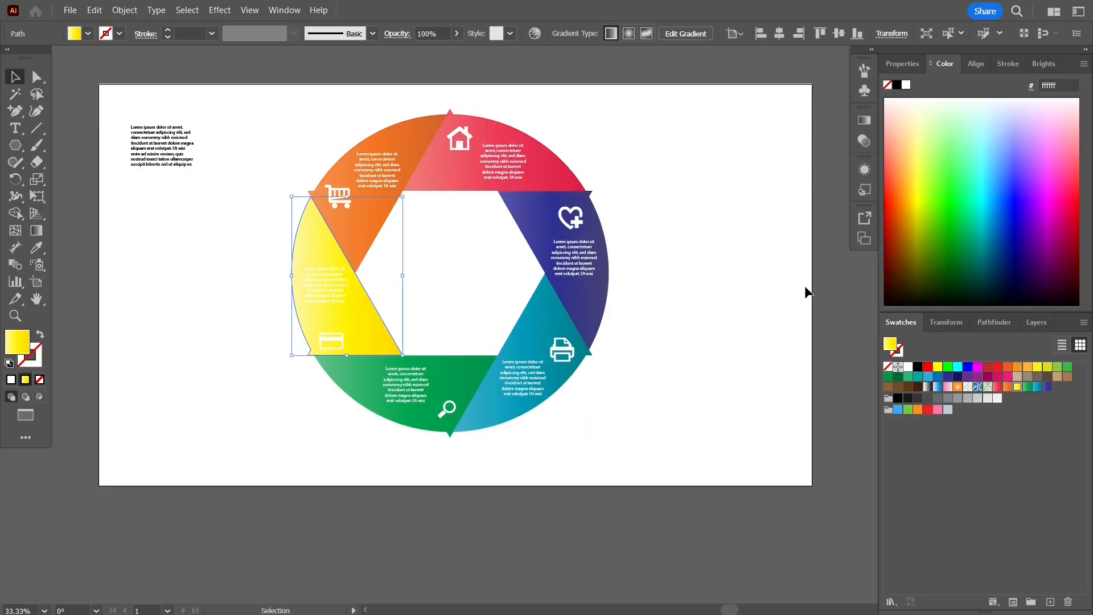
{"action": "left_click", "coordinate": [1042, 64]}
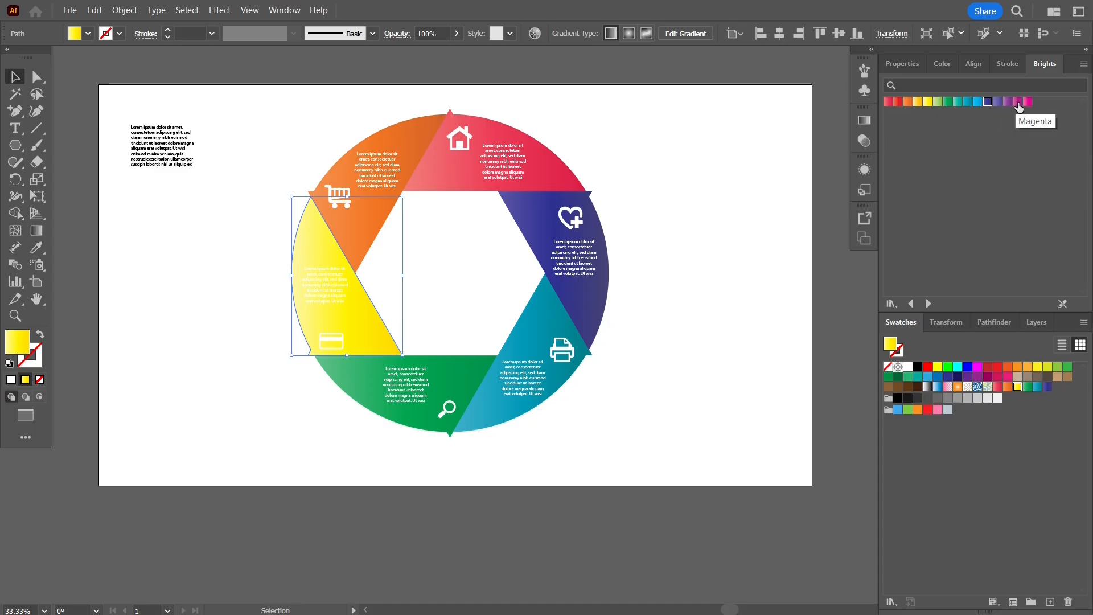
{"action": "left_click", "coordinate": [1028, 101]}
Delete the leftover black placeholder block and enter the two-line title INFOGRAPHIC DESIGN in its place
{"action": "left_click_drag", "start_coordinate": [122, 116], "coordinate": [201, 201]}
{"action": "key", "text": "Delete"}
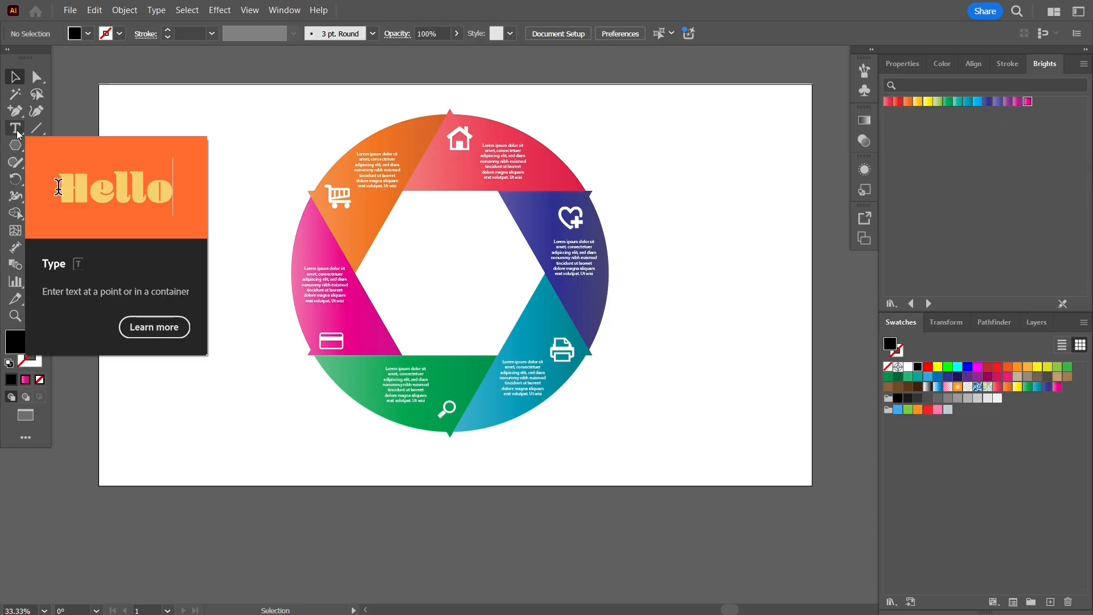
{"action": "left_click", "coordinate": [15, 129]}
{"action": "left_click", "coordinate": [157, 129]}
{"action": "type", "text": "infograph"}
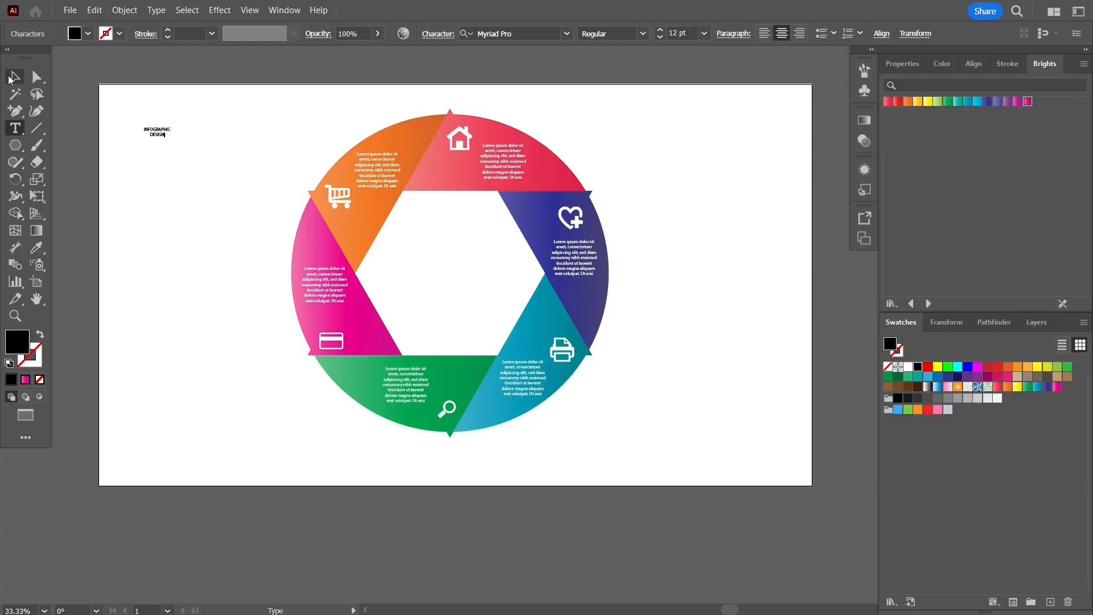
Set the title to 48 pt Bold and move it to the centre of the white hexagon
{"action": "left_click", "coordinate": [16, 75]}
{"action": "left_click", "coordinate": [704, 33]}
{"action": "left_click", "coordinate": [723, 251]}
{"action": "left_click", "coordinate": [643, 33]}
{"action": "left_click", "coordinate": [620, 178]}
{"action": "left_click_drag", "start_coordinate": [157, 135], "coordinate": [449, 269]}
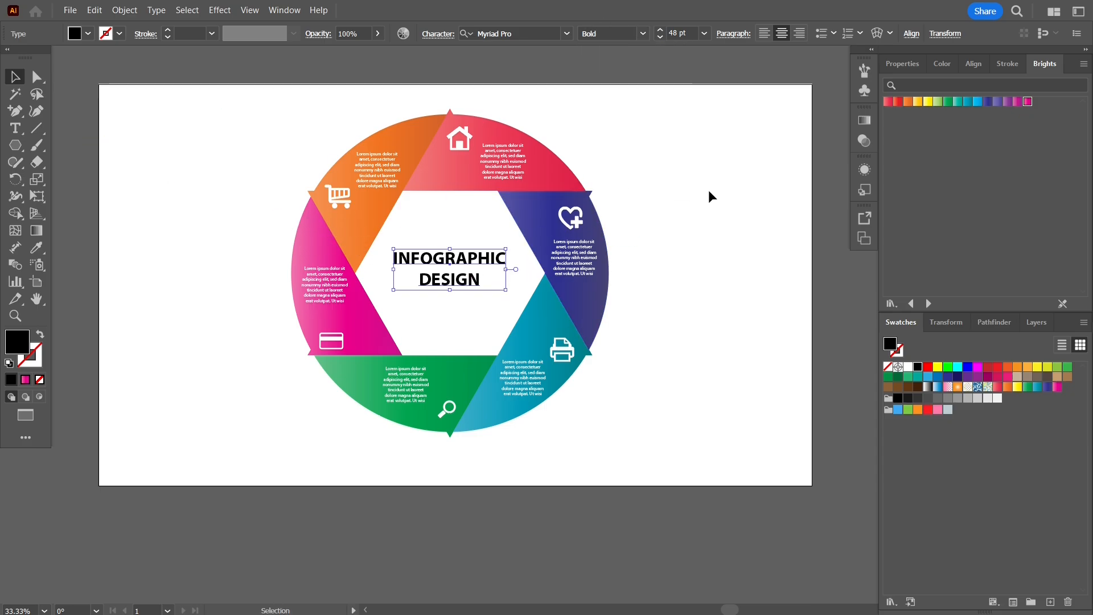
{"action": "left_click", "coordinate": [700, 203]}
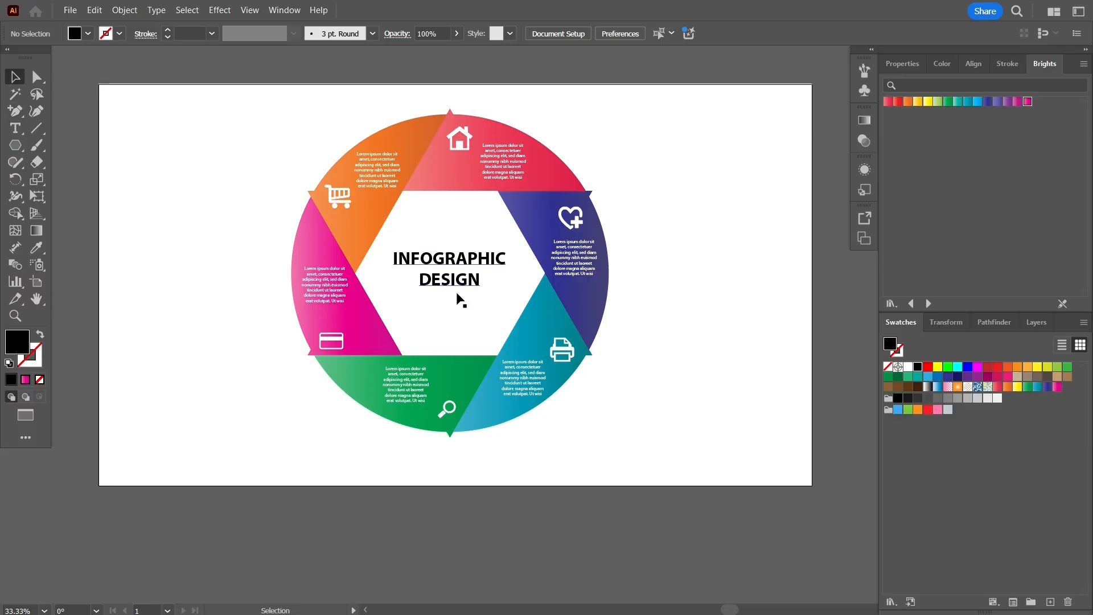
Create a white rectangle 1920 px wide and 1080 px high as the background
{"action": "left_click", "coordinate": [462, 313]}
{"action": "key", "text": "m"}
{"action": "left_click", "coordinate": [204, 185]}
{"action": "type", "text": "19"}
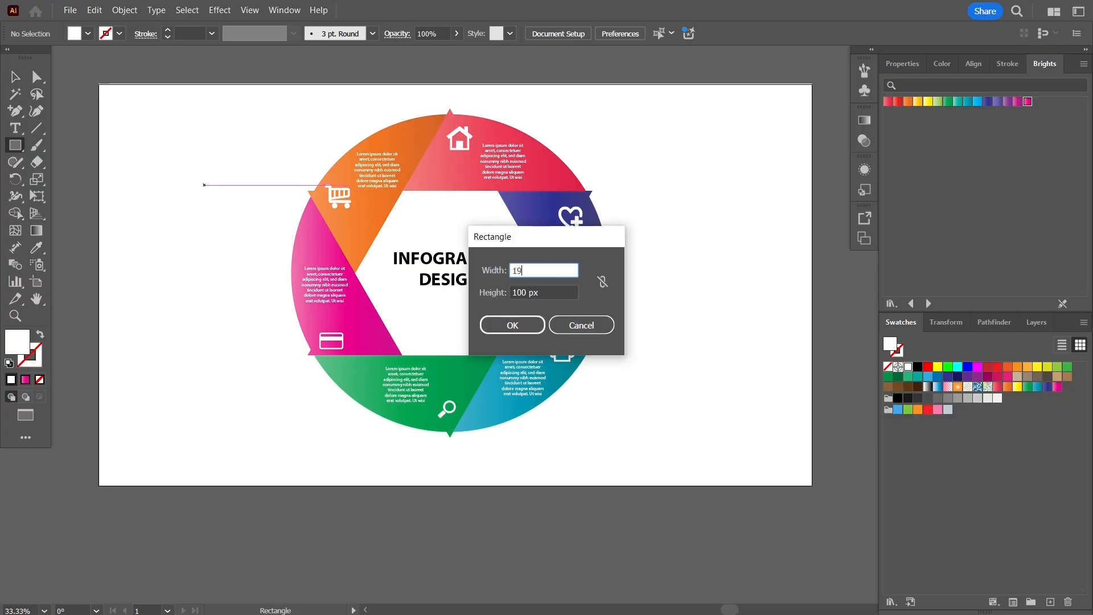
{"action": "key", "text": "BackSpace"}
{"action": "type", "text": "20"}
{"action": "key", "text": "Tab"}
{"action": "type", "text": "1080"}
{"action": "key", "text": "Return"}
Centre the background rectangle horizontally and vertically on the artboard
{"action": "left_click", "coordinate": [973, 63]}
{"action": "left_click", "coordinate": [918, 103]}
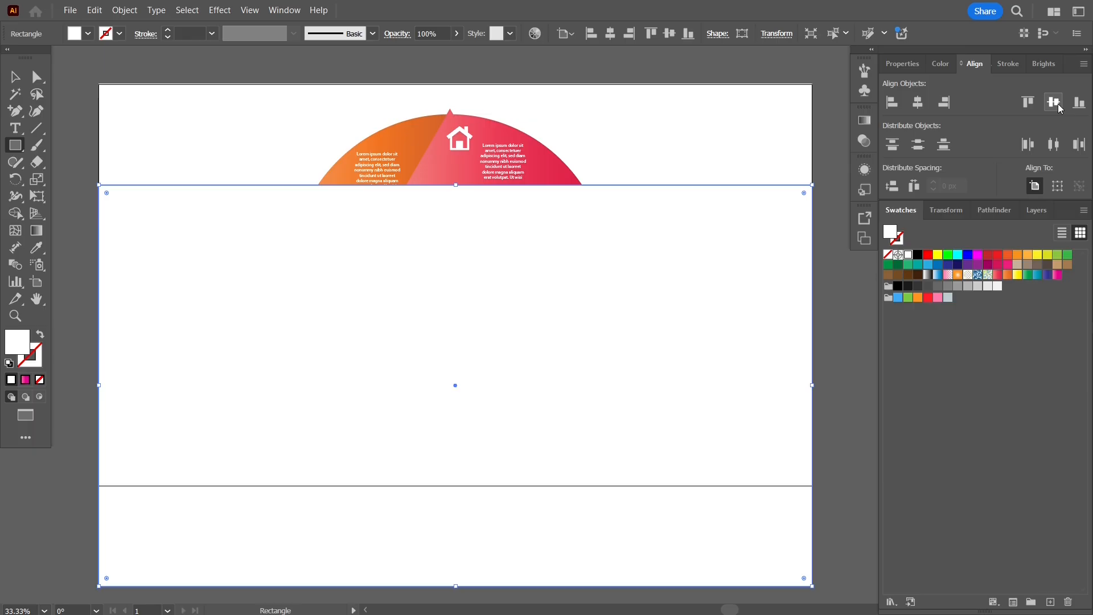
{"action": "left_click", "coordinate": [1053, 103]}
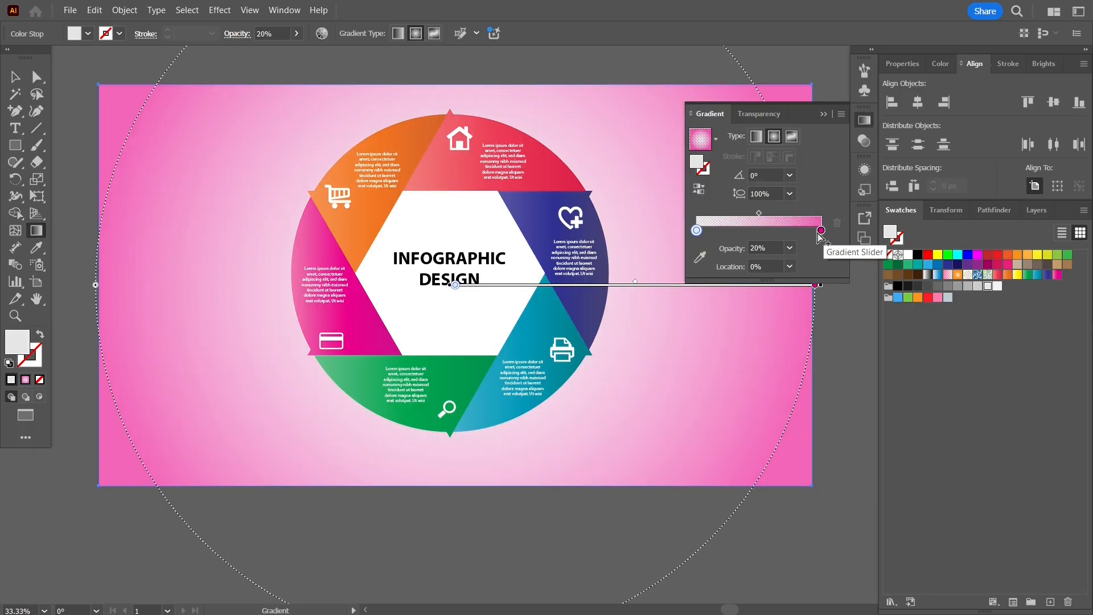
Place the rectangle behind the infographic with a white-to-grey radial gradient and reduce the opacity of its grey end stop
{"action": "left_click", "coordinate": [820, 230]}
{"action": "left_click", "coordinate": [948, 286]}
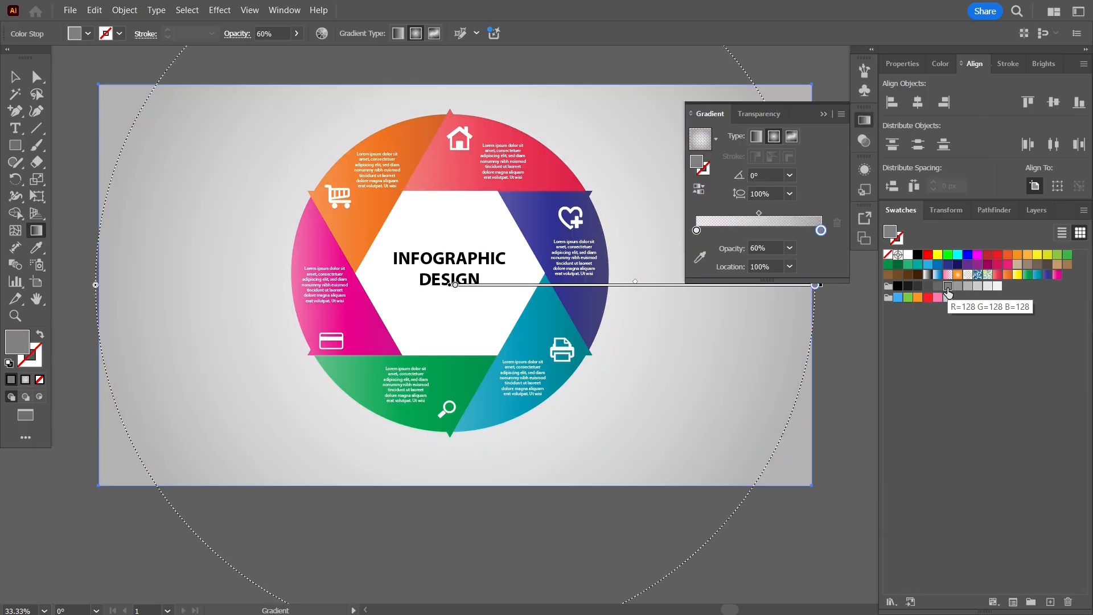
{"action": "left_click", "coordinate": [789, 248]}
{"action": "left_click", "coordinate": [811, 324]}
{"action": "left_click", "coordinate": [823, 114]}
Lock the gradient background rectangle
{"action": "left_click", "coordinate": [15, 77]}
{"action": "left_click", "coordinate": [80, 80]}
{"action": "left_click", "coordinate": [179, 113]}
{"action": "key", "text": "ctrl+2"}
Select all the unlocked infographic artwork and enlarge it slightly around its centre
{"action": "left_click", "coordinate": [656, 340]}
{"action": "key", "text": "ctrl+z"}
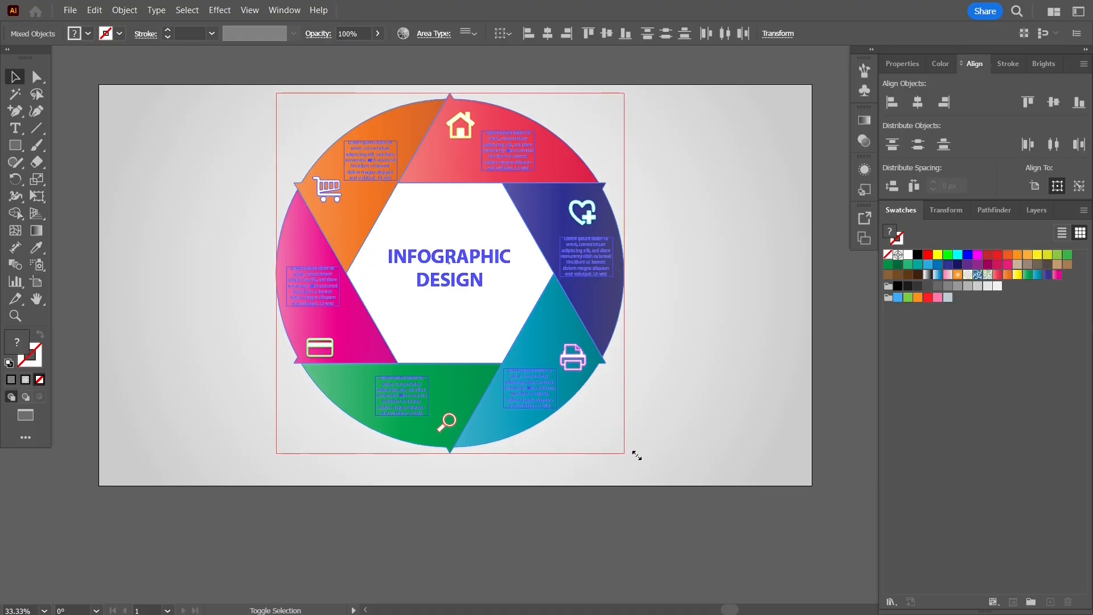